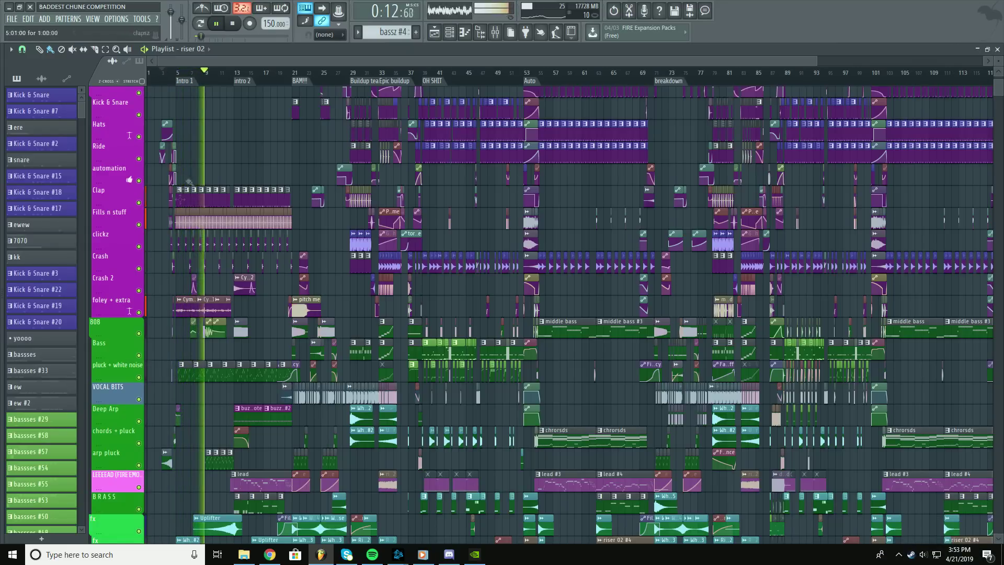
- Inspect the notes of the "this plucky thing #10" clip from the first intro in the piano roll
scroll(220, 82, "up", 7)
scroll(266, 361, "up", 1)
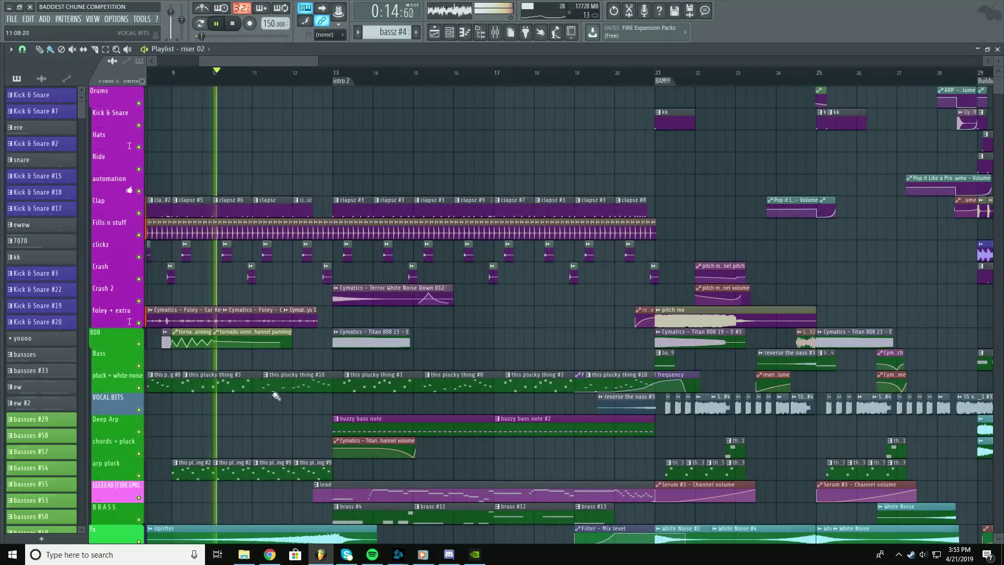
double_click(300, 377)
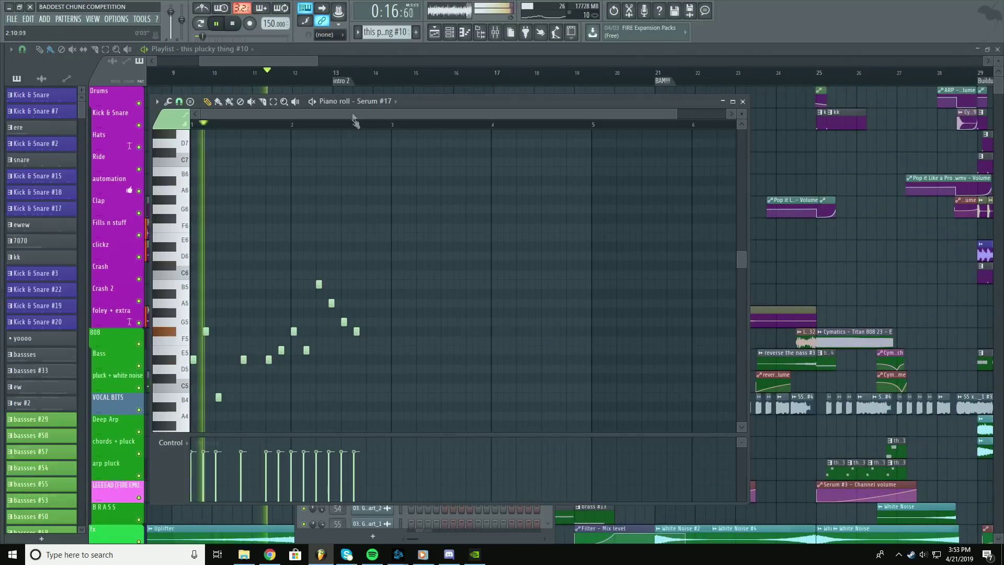
left_click(459, 95)
- Survey the bass, vocal, synth, effects and stem tracks across the intro and the wider arrangement
scroll(403, 190, "down", 10)
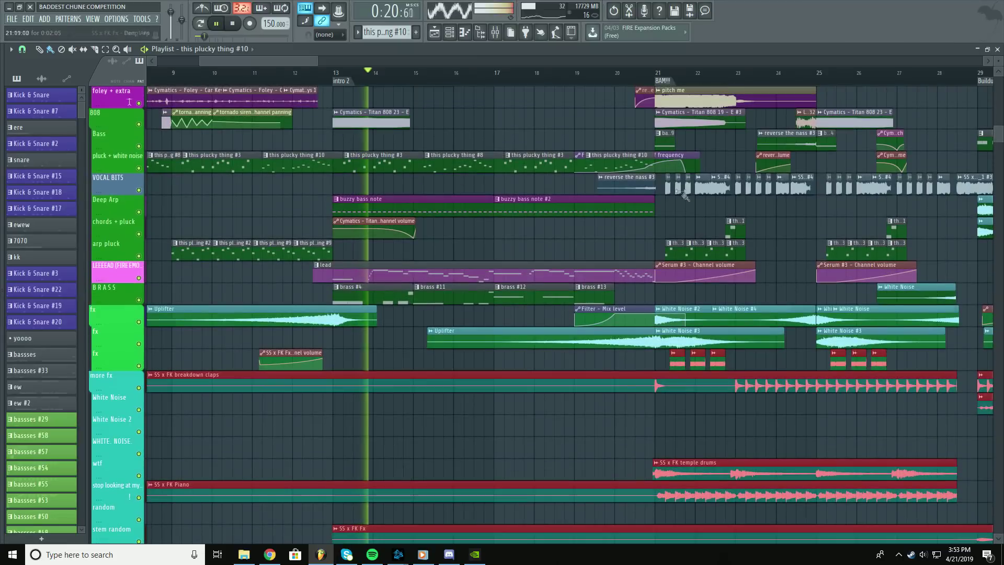
scroll(778, 178, "down", 4)
scroll(779, 179, "down", 4)
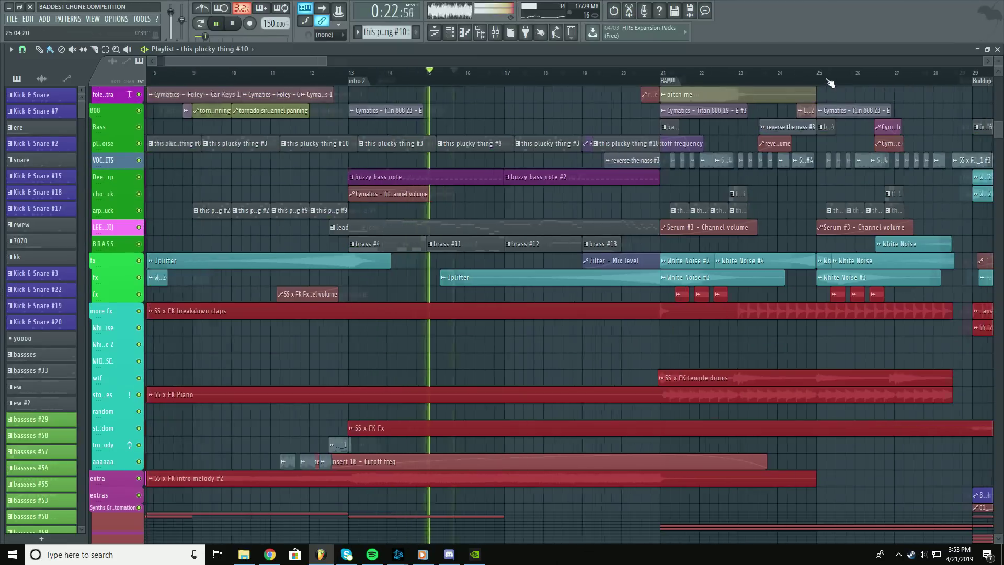
scroll(779, 179, "up", 6)
scroll(907, 130, "up", 1)
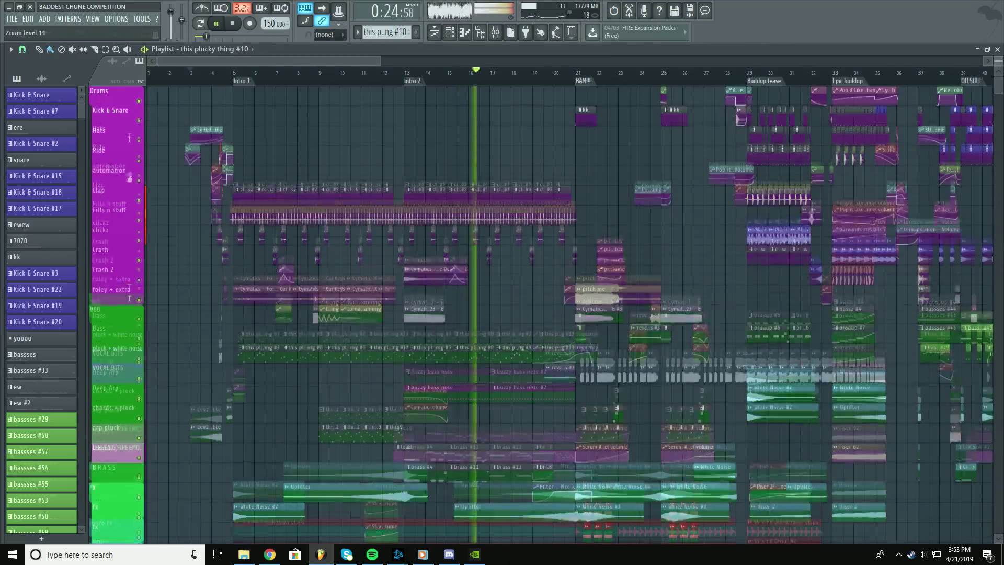
scroll(917, 77, "down", 5)
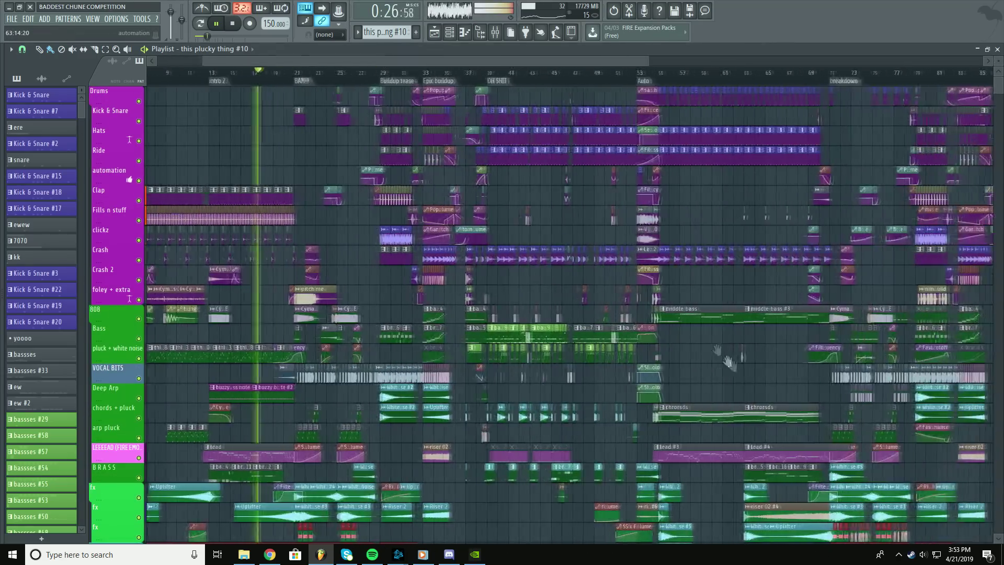
scroll(650, 133, "down", 5)
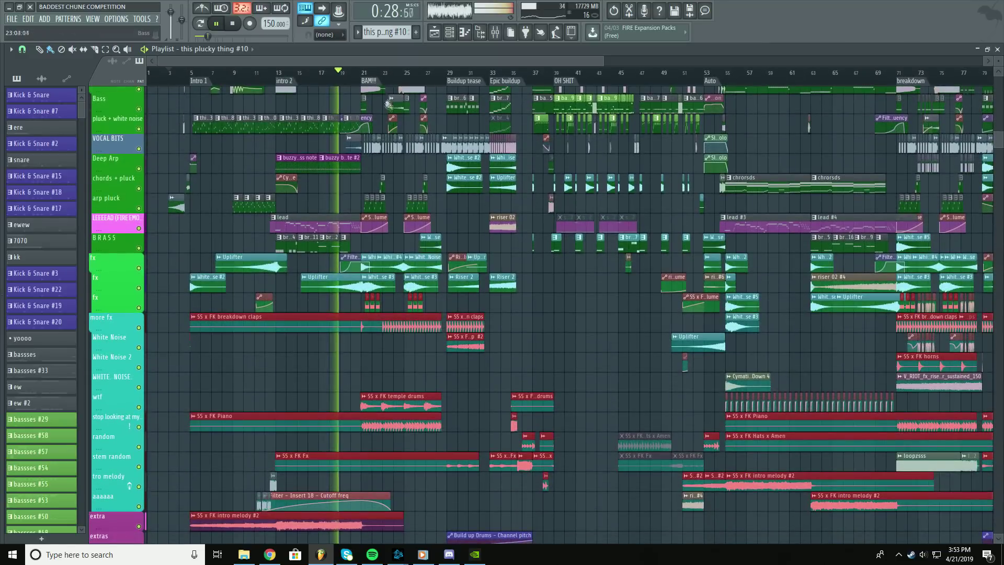
- Inspect the notes of the lead clip that runs up to bar 21 in the piano roll
scroll(379, 80, "up", 3)
scroll(379, 80, "up", 2)
scroll(379, 251, "up", 3)
scroll(379, 251, "left", 3)
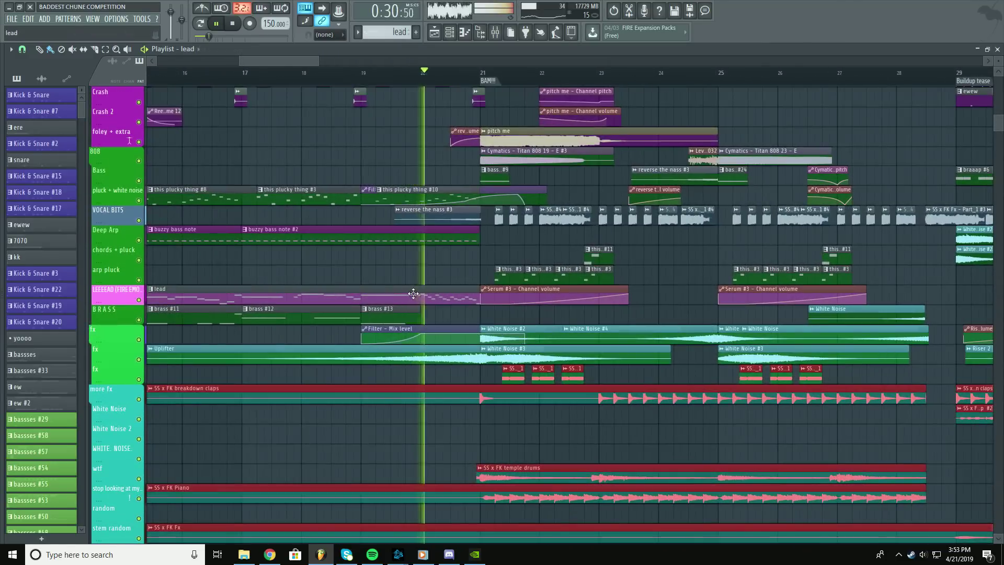
double_click(408, 296)
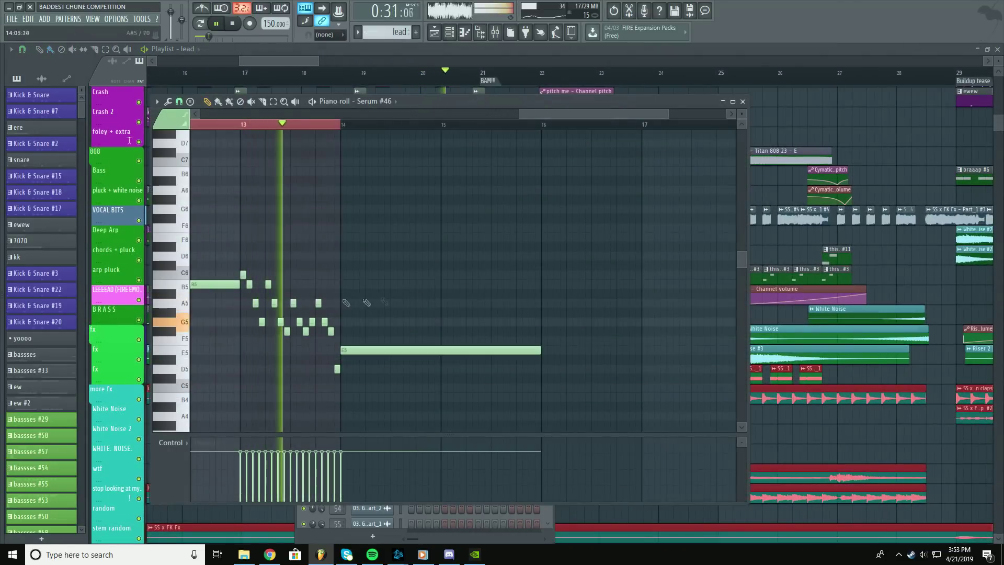
right_click(821, 122)
- Inspect the bassses #24 clip at bar 25 and the Serum #48 patch that plays it
scroll(557, 336, "up", 4)
scroll(564, 333, "right", 2)
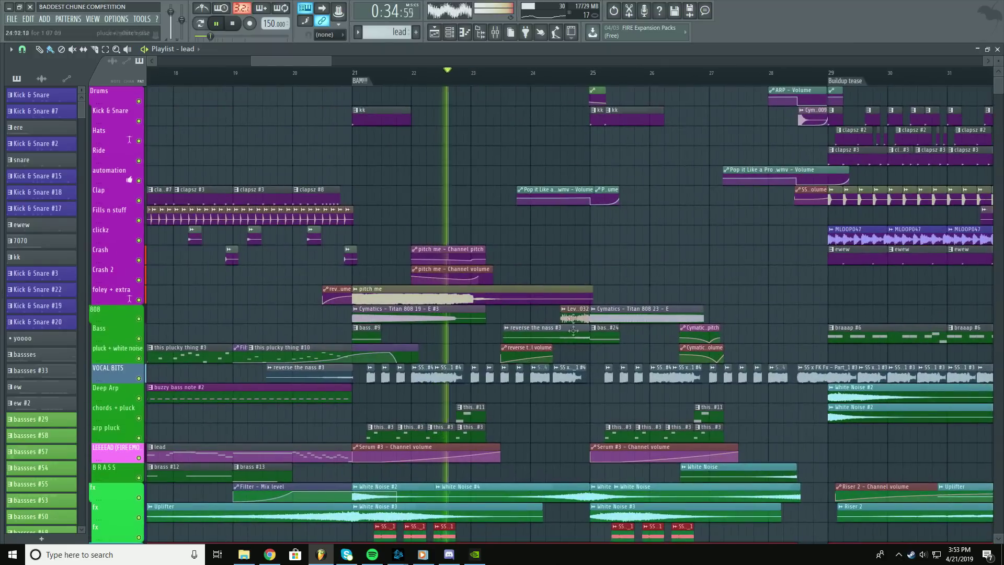
double_click(614, 335)
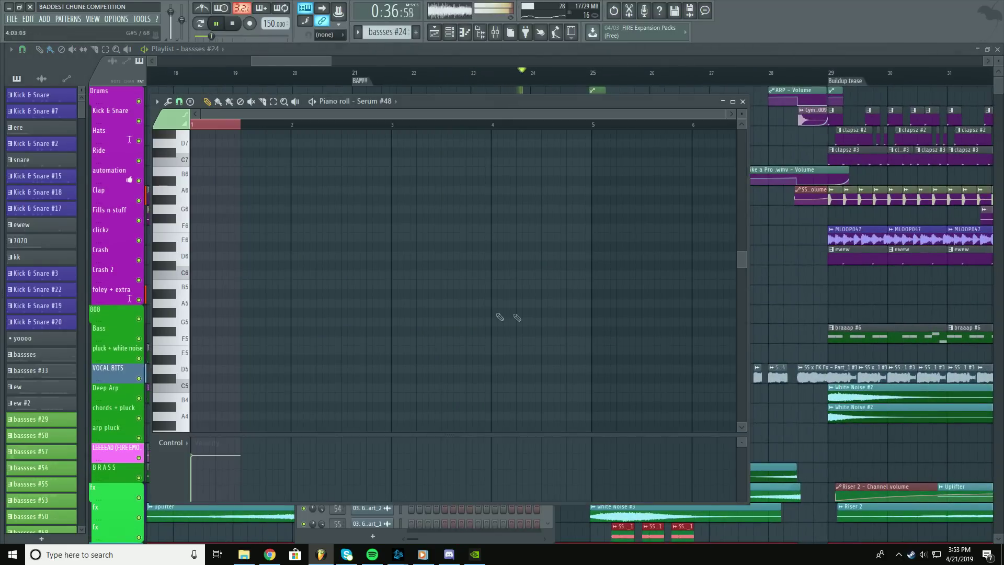
key("F7")
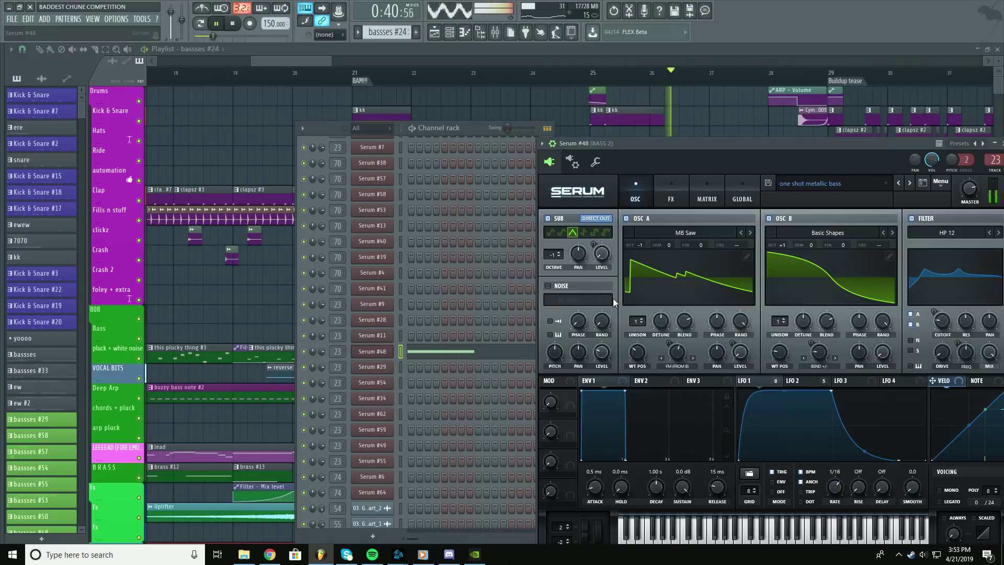
left_click(747, 127)
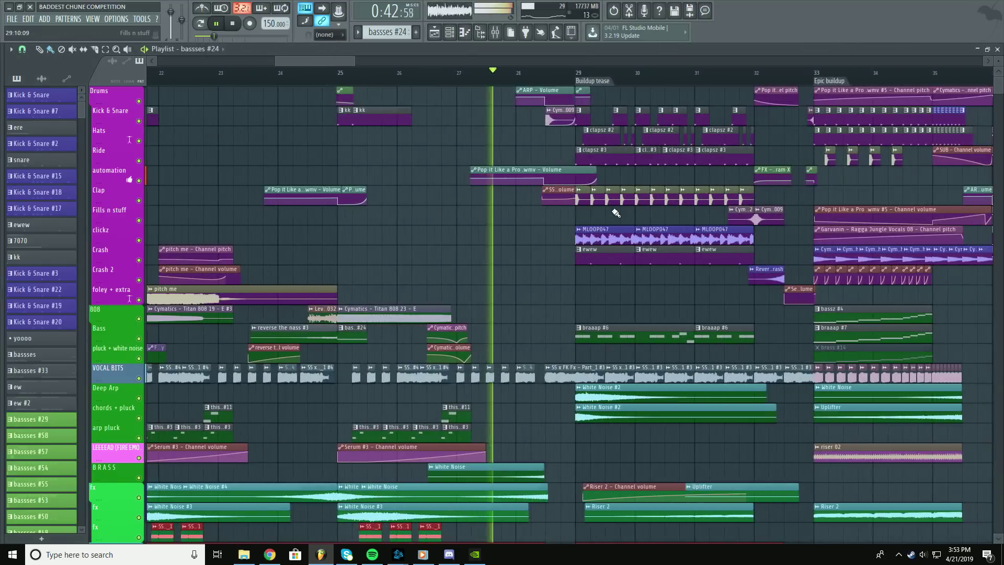
- Lower the system volume to 14 and examine the Buildup tease and Epic buildup sections
key("XF86AudioLowerVolume")
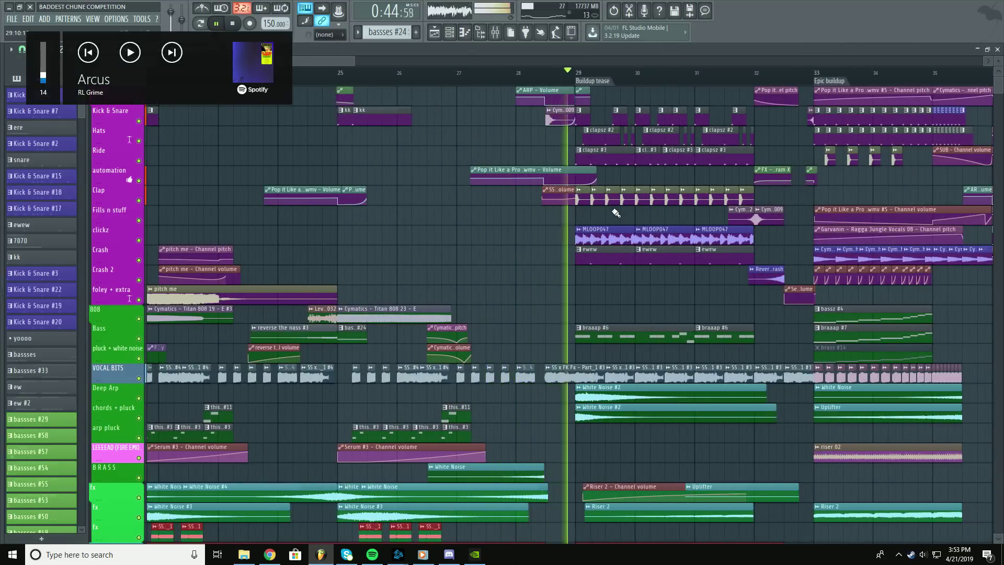
left_click_drag(664, 139, 350, 151)
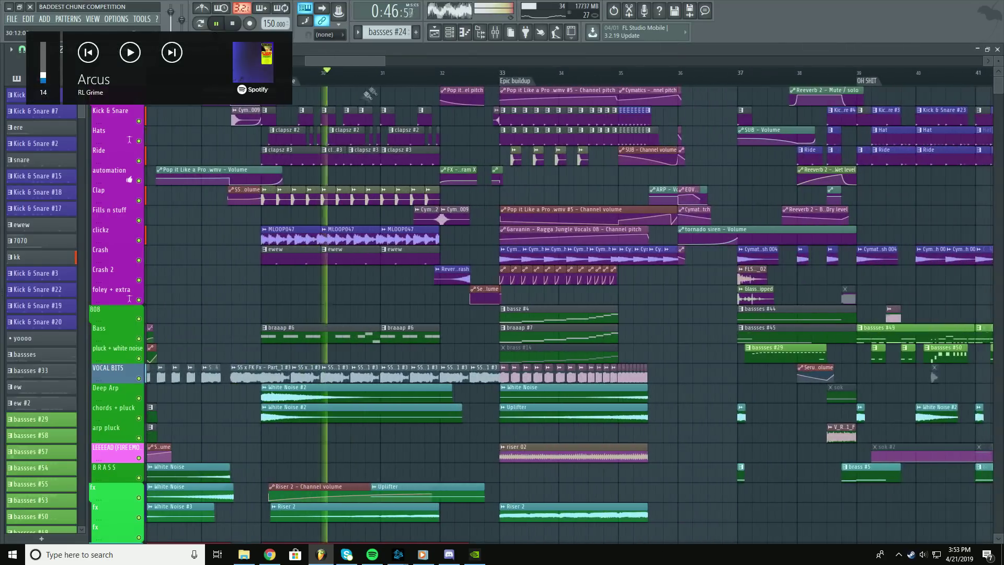
scroll(394, 78, "up", 3)
scroll(393, 78, "down", 3)
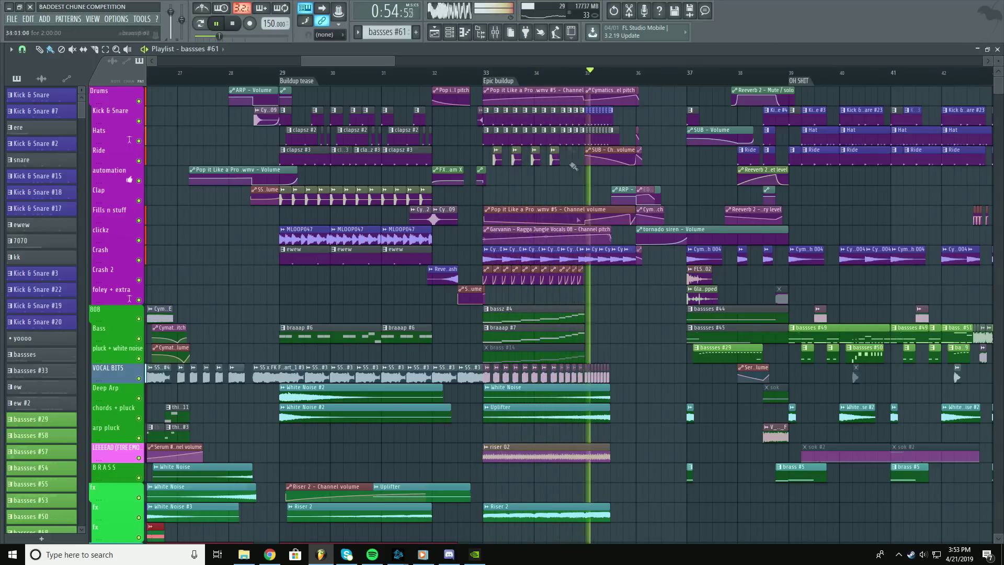
- Examine the drum, bass, vocal and brass clips of the OH SHIT drop from bar 37 to bar 51
left_click_drag(860, 402, 396, 381)
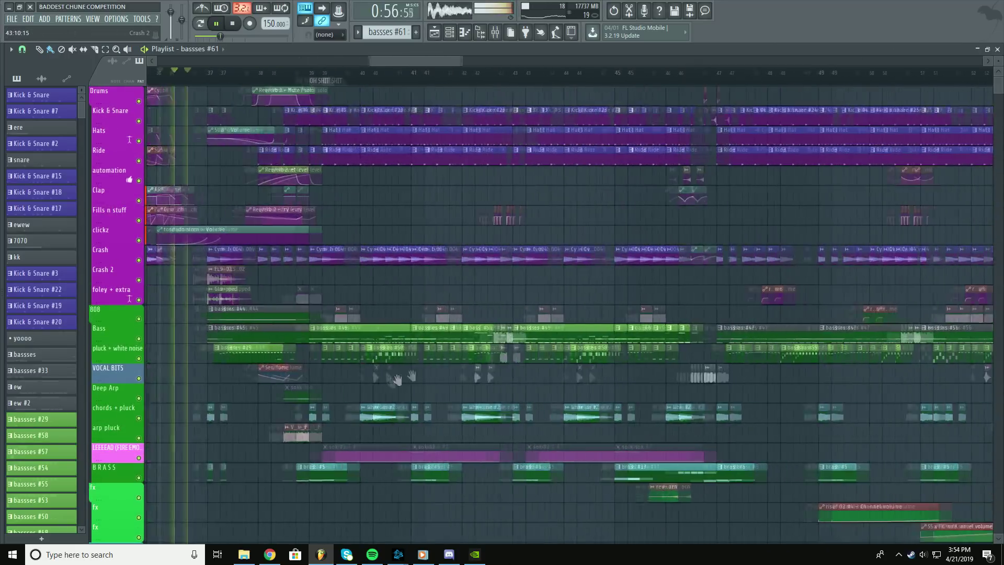
left_click_drag(544, 274, 702, 409)
scroll(560, 230, "up", 3)
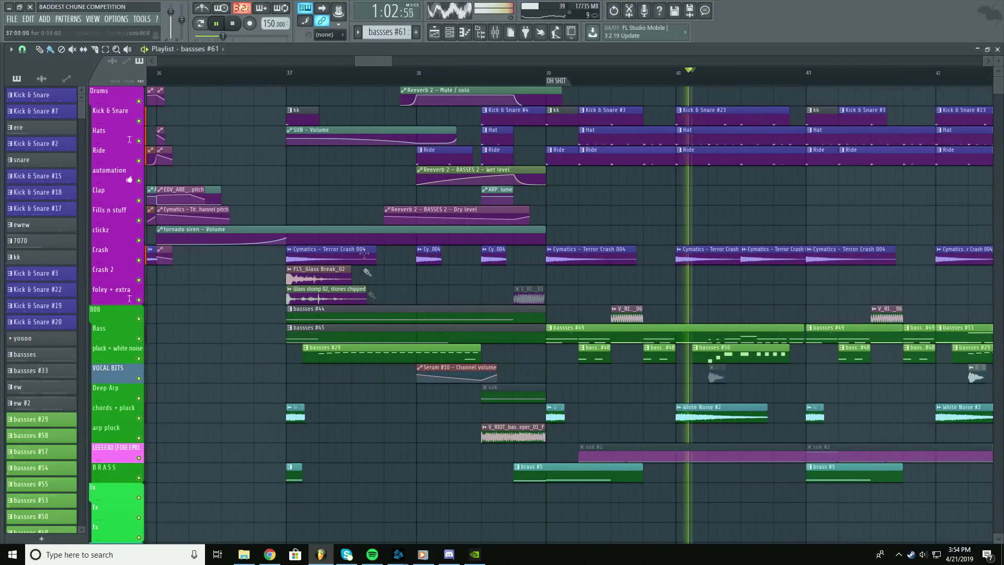
left_click_drag(753, 266, 274, 345)
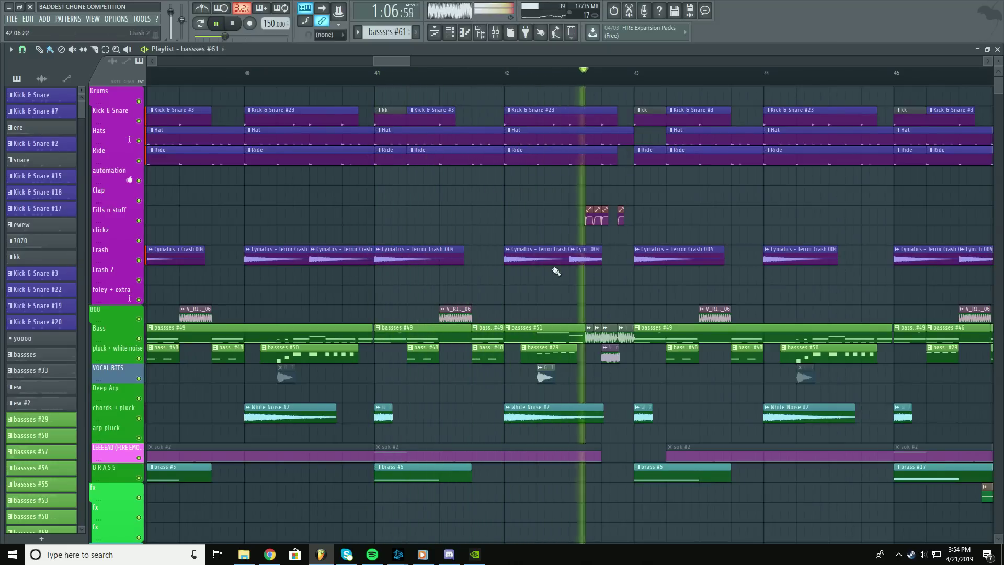
left_click_drag(673, 292, 303, 370)
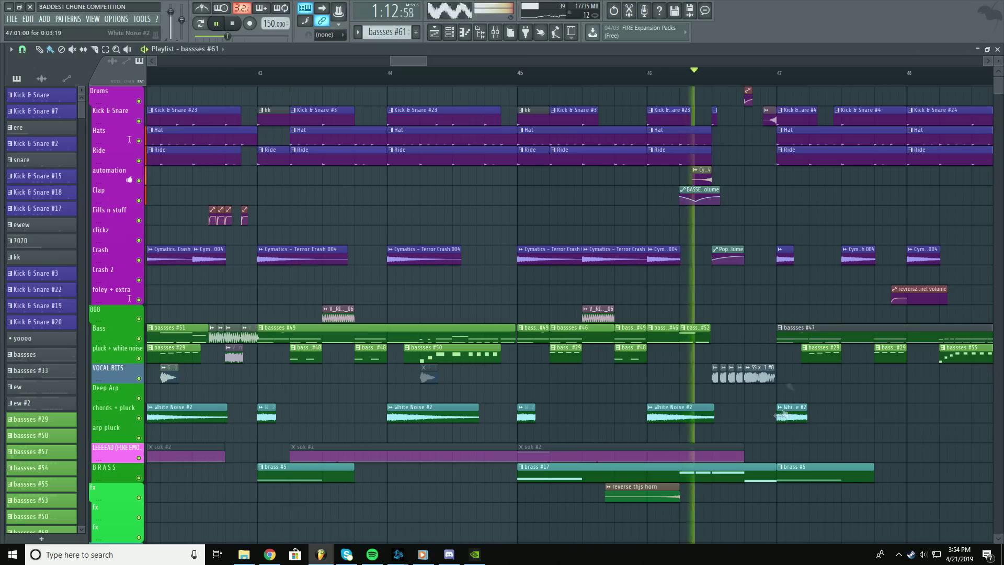
left_click_drag(966, 246, 477, 256)
scroll(509, 76, "down", 5)
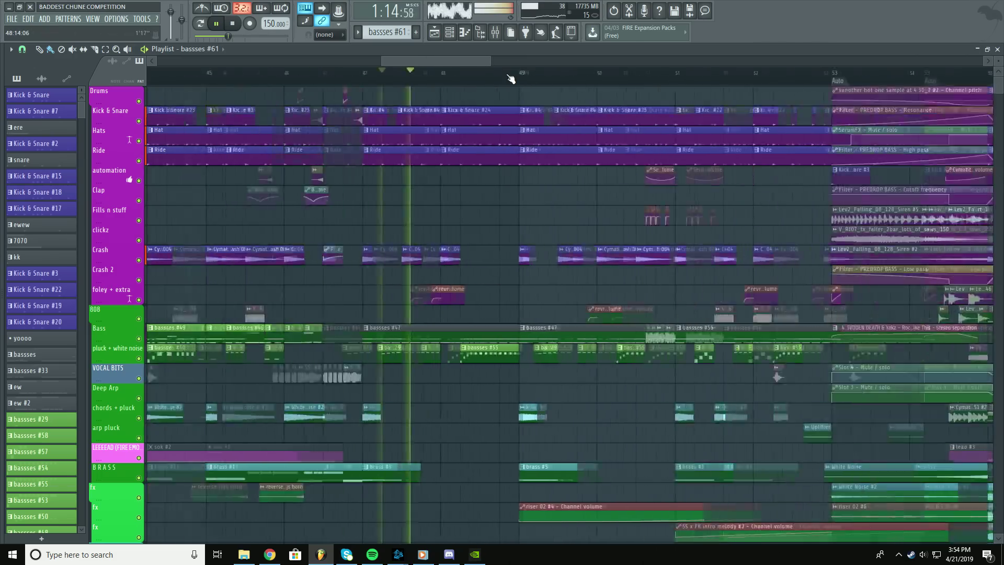
scroll(516, 218, "down", 3)
scroll(516, 216, "down", 2)
scroll(516, 209, "up", 5)
scroll(528, 77, "up", 5)
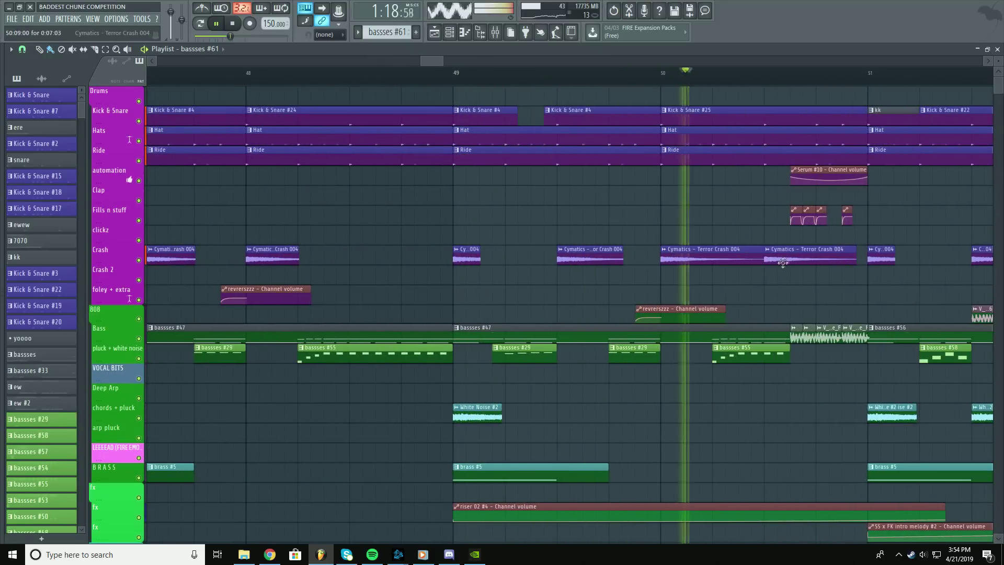
- Examine the filter and mute automation at the Auto marker and the melodic section starting at bar 55
left_click_drag(852, 309, 350, 311)
scroll(448, 90, "down", 2)
scroll(448, 90, "down", 4)
scroll(511, 76, "down", 5)
left_click_drag(472, 299, 361, 491)
scroll(426, 79, "up", 3)
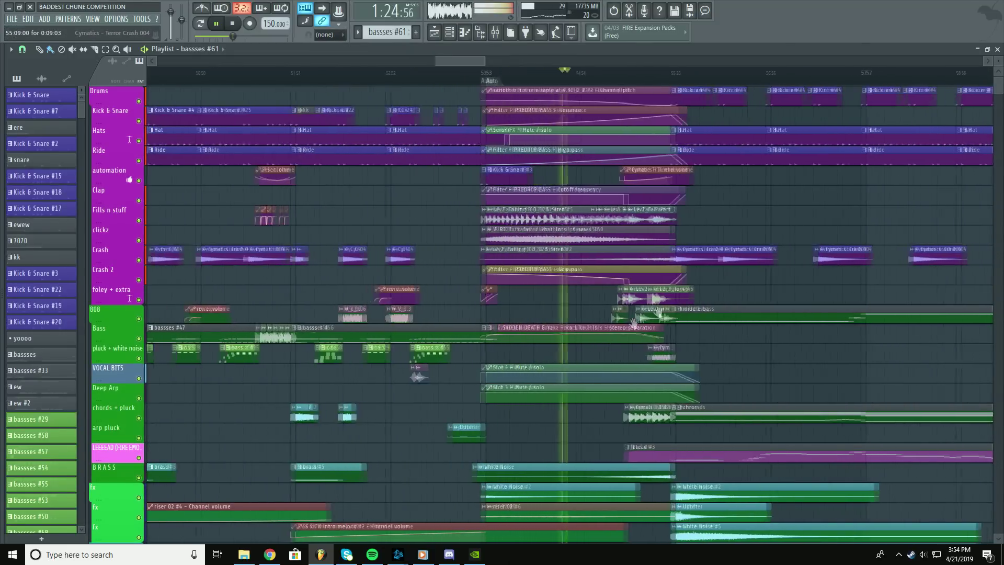
left_click_drag(720, 286, 494, 269)
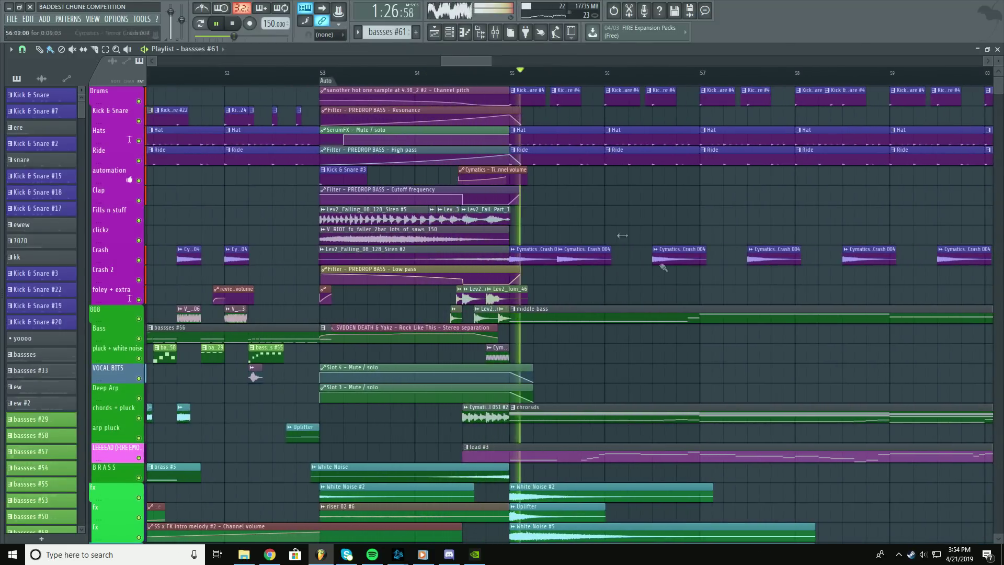
left_click_drag(702, 421, 481, 412)
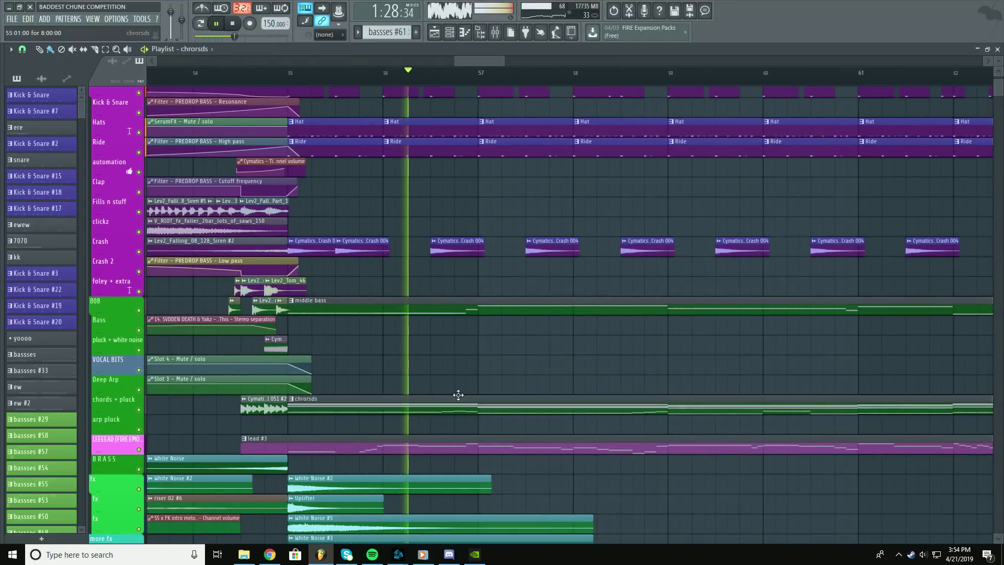
- Inspect the full chord progression of the chrorsds clip at bar 55 in the piano roll
double_click(458, 396)
scroll(413, 355, "up", 5)
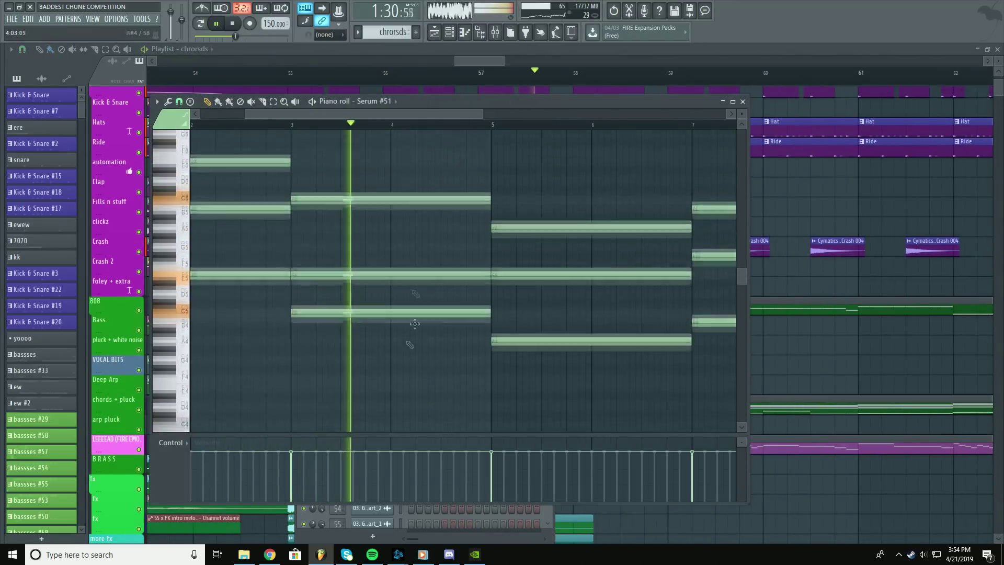
scroll(485, 114, "right", 3)
scroll(486, 142, "down", 4)
scroll(493, 128, "down", 3)
scroll(475, 246, "up", 6)
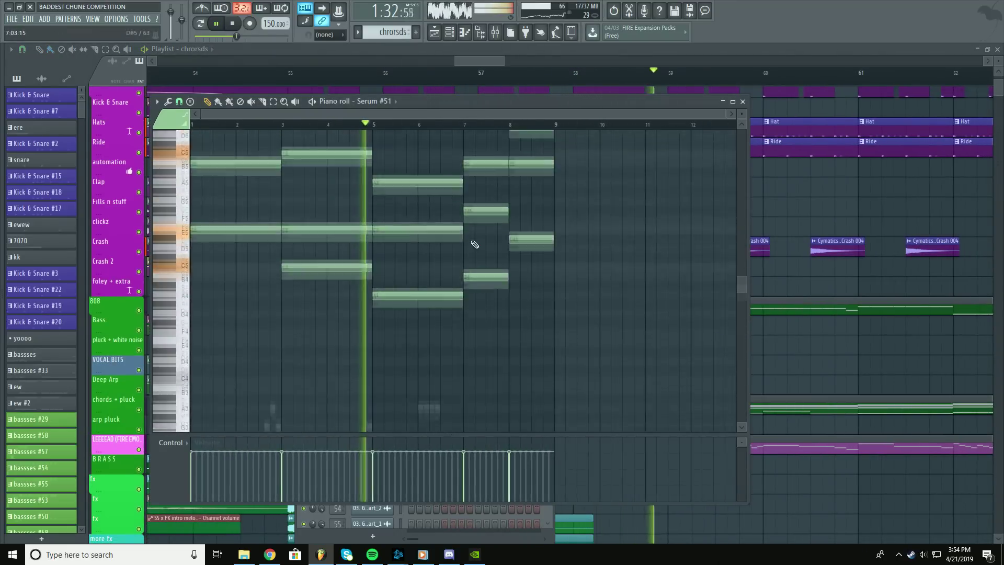
scroll(560, 284, "down", 2)
left_click(798, 313)
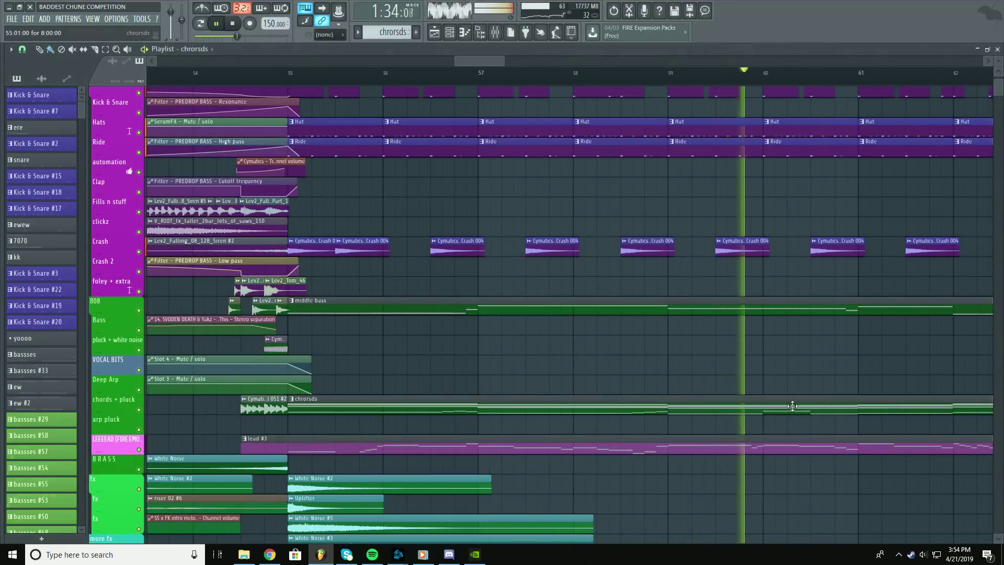
- Inspect the notes of the lead #3 clip in the piano roll and return to the arrangement
double_click(784, 439)
mouse_move(997, 61)
left_mouse_down()
mouse_move(998, 41)
mouse_move(999, 58)
left_mouse_up()
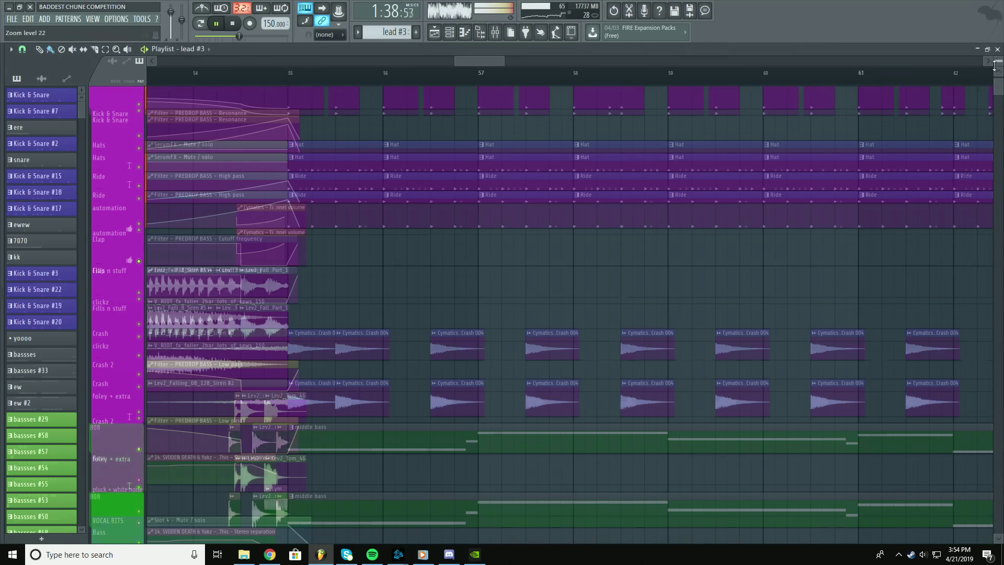
scroll(943, 87, "down", 7)
left_click_drag(852, 141, 540, 118)
- Check the middle bass #3 clip and the chords clip in the section starting at bar 63
left_click(661, 419)
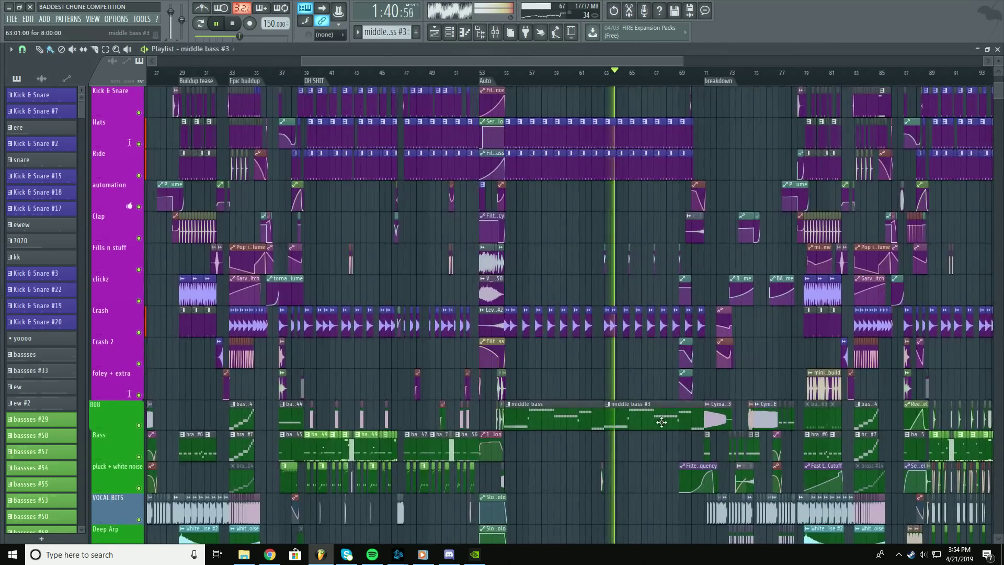
scroll(664, 400, "down", 6)
double_click(668, 385)
key("Escape")
- Inspect the lead #4 melody in the piano roll, through its fast run and long closing note
double_click(665, 448)
left_click_drag(405, 230, 651, 165)
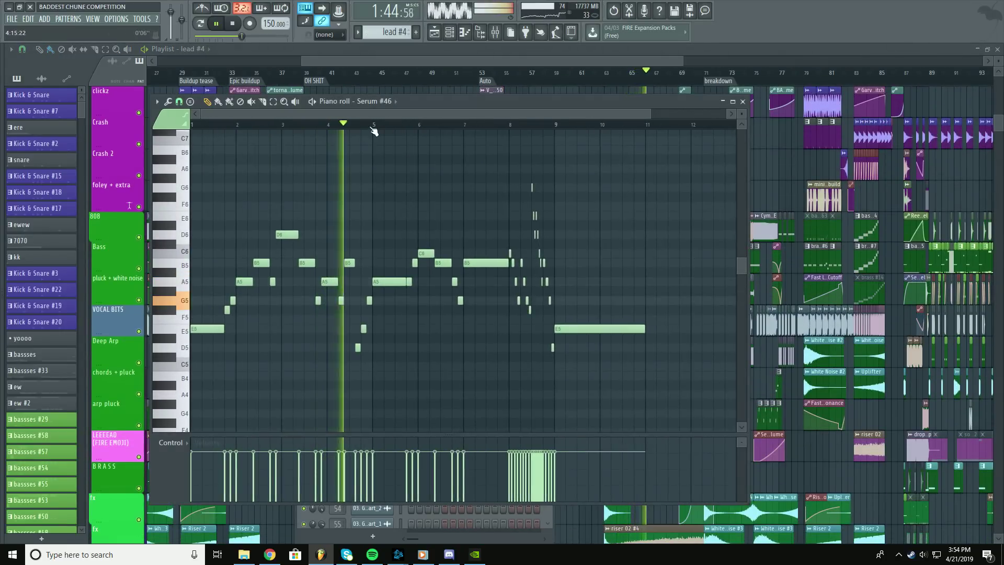
scroll(346, 343, "up", 3)
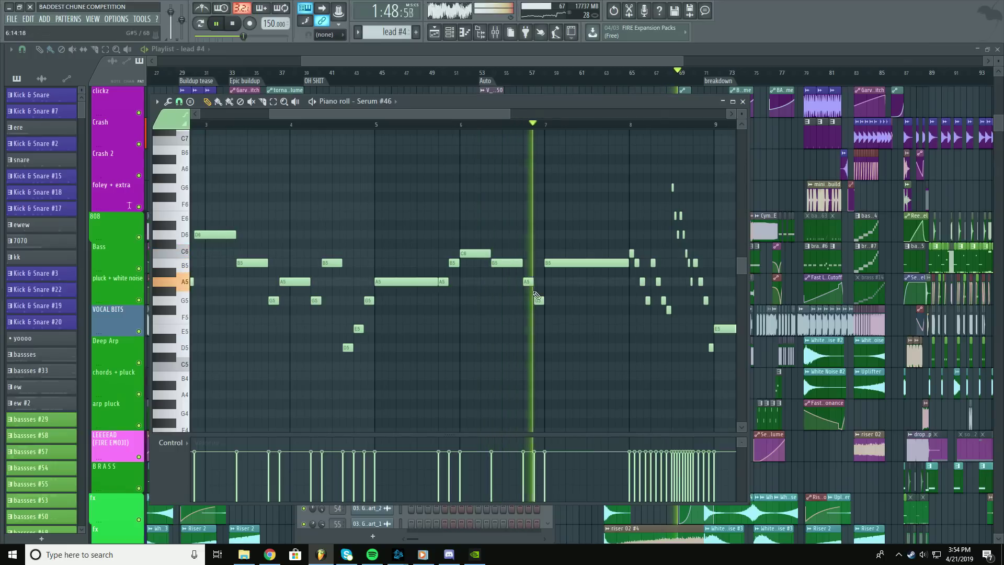
left_click_drag(550, 272, 385, 313)
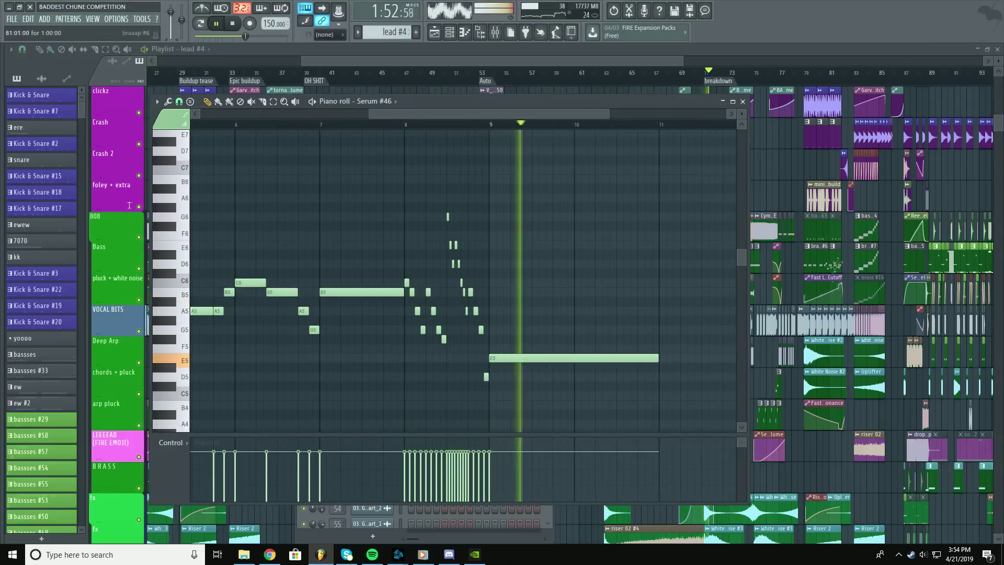
key("F7")
- Examine the breakdown section's bass, vocal, effects and stem clips from bar 71 onward
scroll(532, 79, "up", 4)
scroll(531, 79, "down", 1)
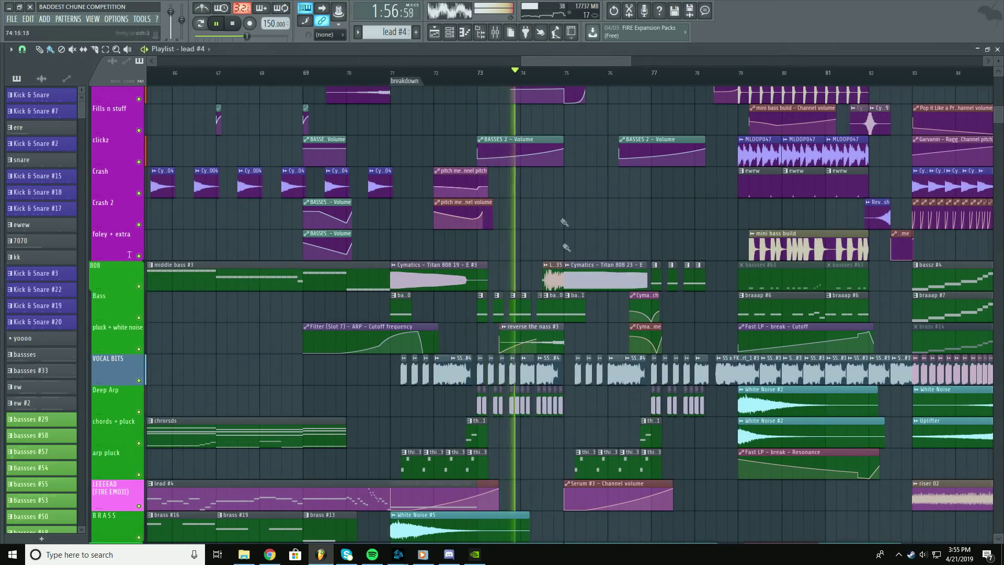
scroll(563, 324, "down", 6)
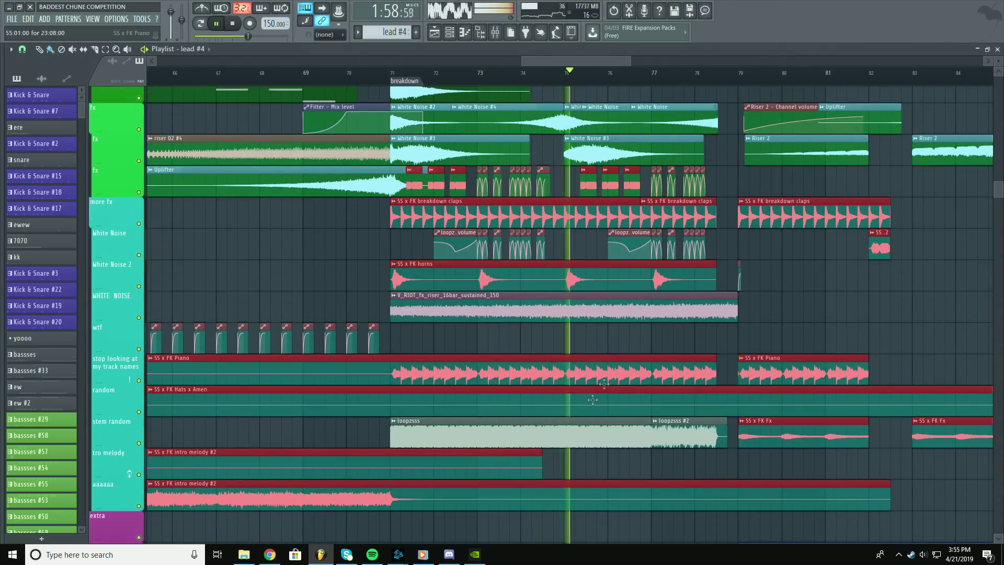
- Examine the 808, bass, vocal and effects clips at the end of the breakdown and into the build-up from bar 79
scroll(620, 366, "up", 3)
scroll(545, 273, "up", 10)
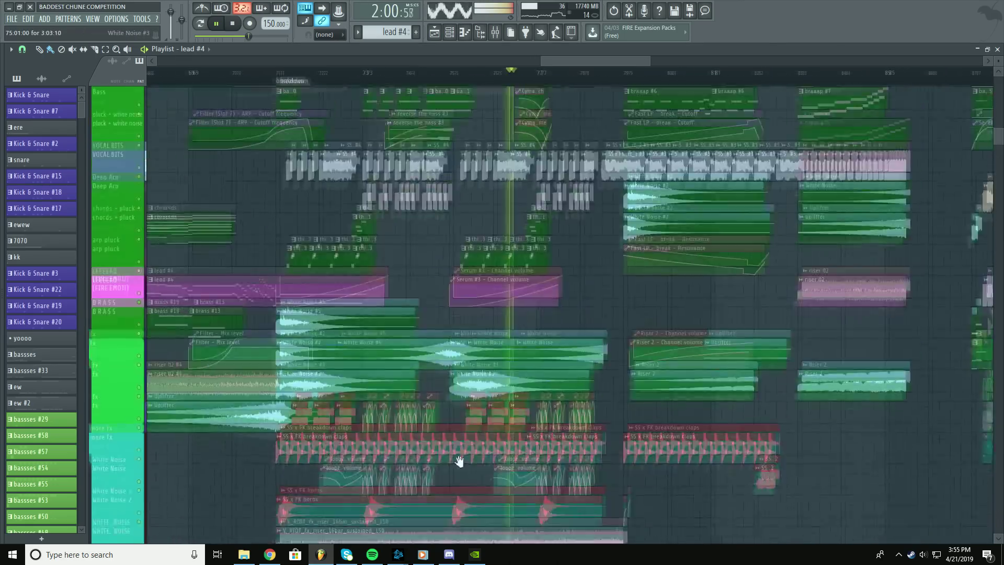
scroll(559, 88, "up", 3, "ctrl")
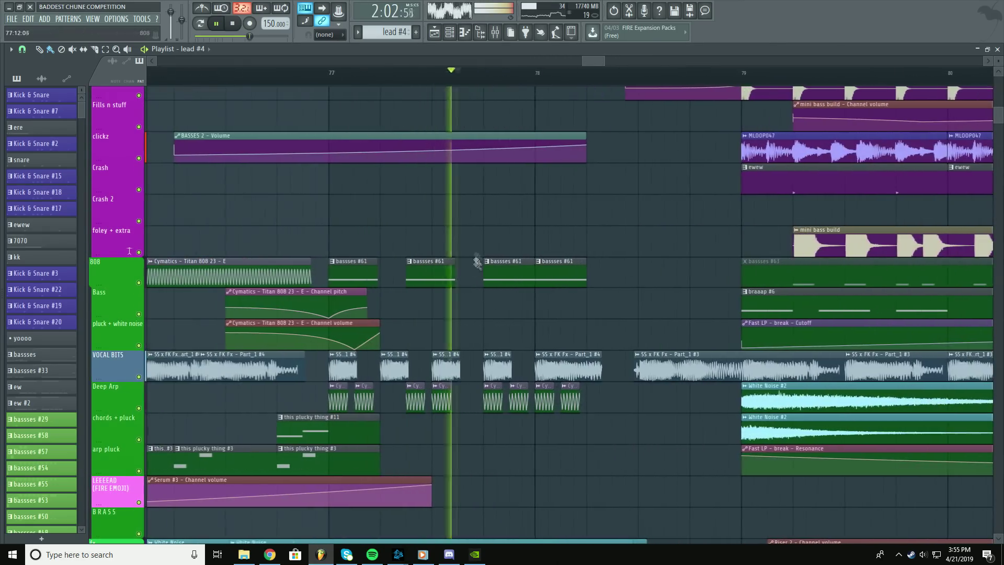
scroll(758, 167, "down", 4)
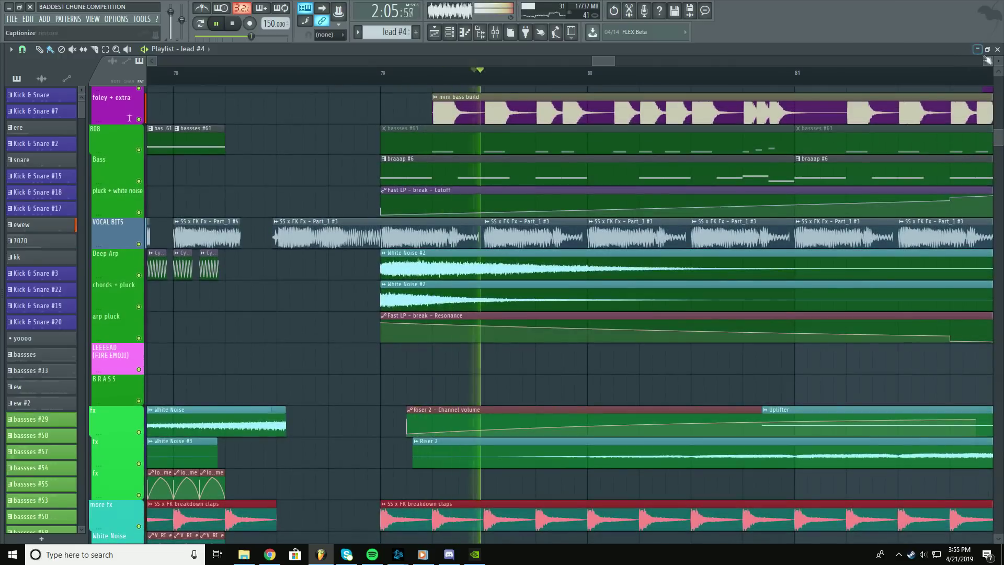
left_click_drag(998, 61, 1001, 61)
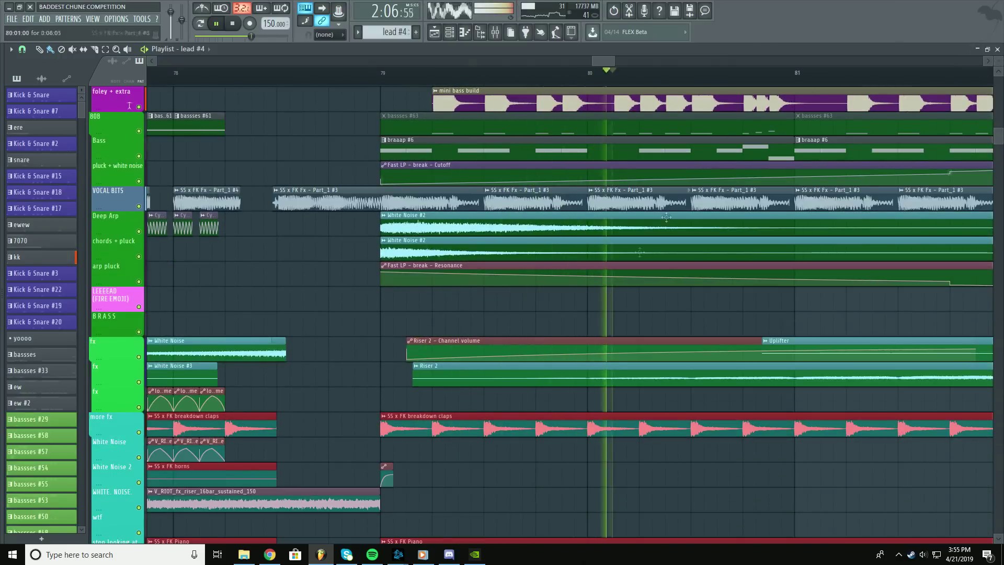
- Examine the drum, bass, effects and automation clips of the build-up and second drop, from bar 83 onward
scroll(498, 408, "down", 3, "ctrl")
scroll(444, 351, "up", 10)
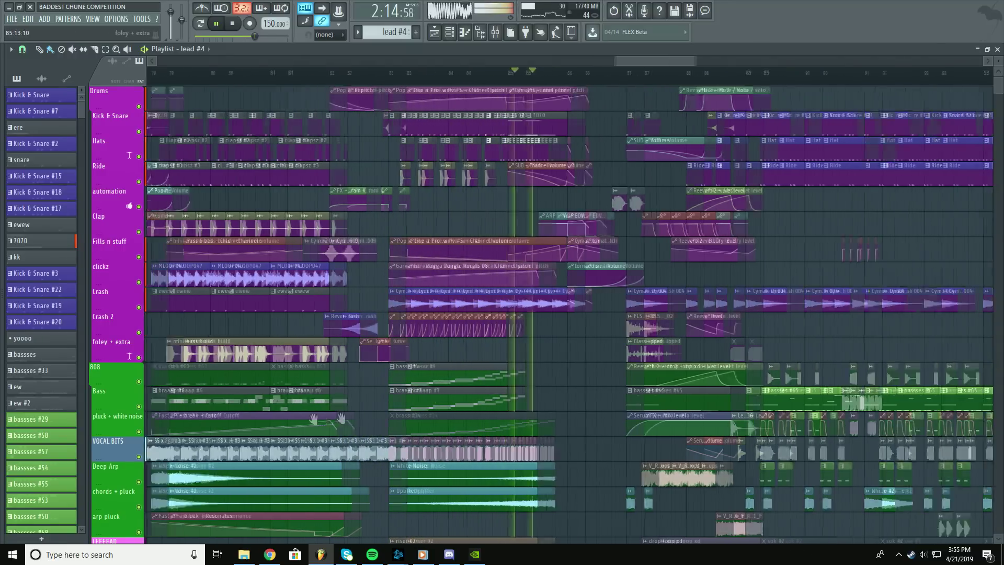
scroll(362, 305, "down", 6)
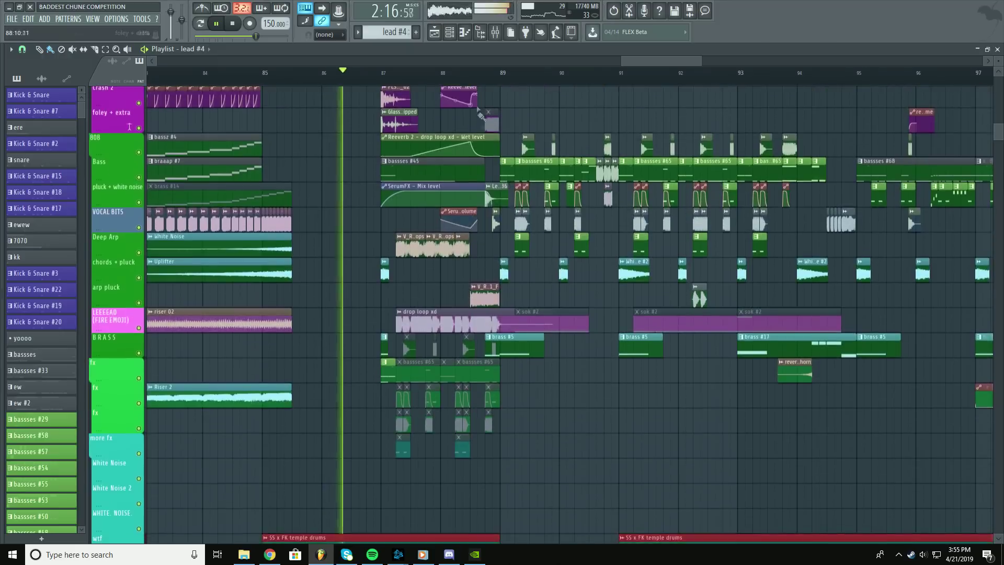
scroll(462, 126, "up", 2)
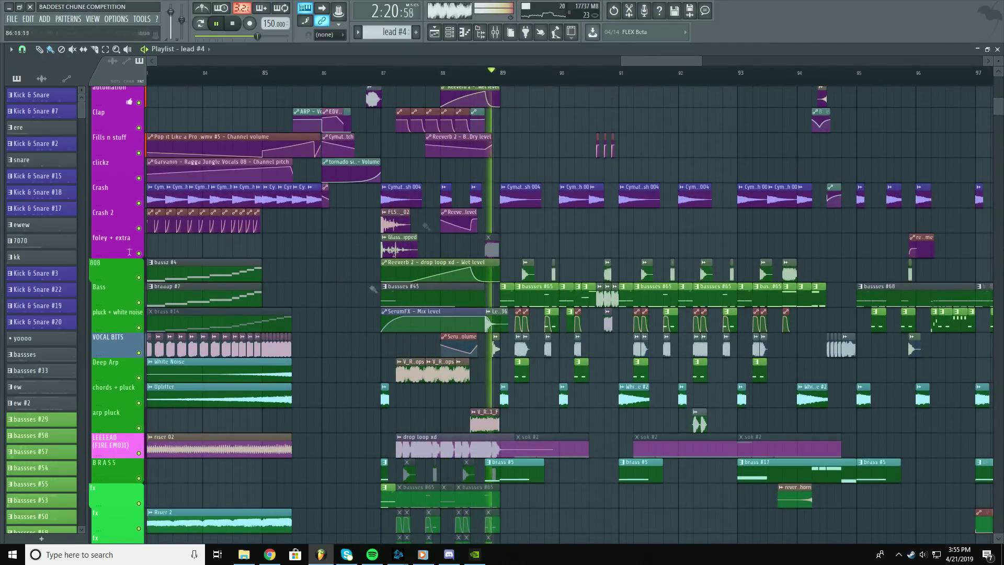
scroll(581, 79, "up", 4)
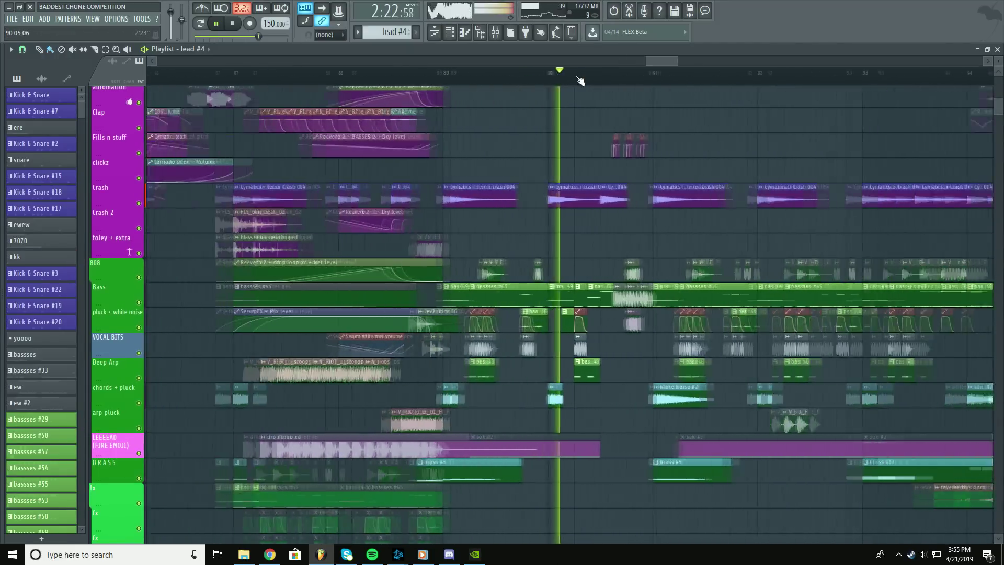
scroll(575, 225, "up", 4)
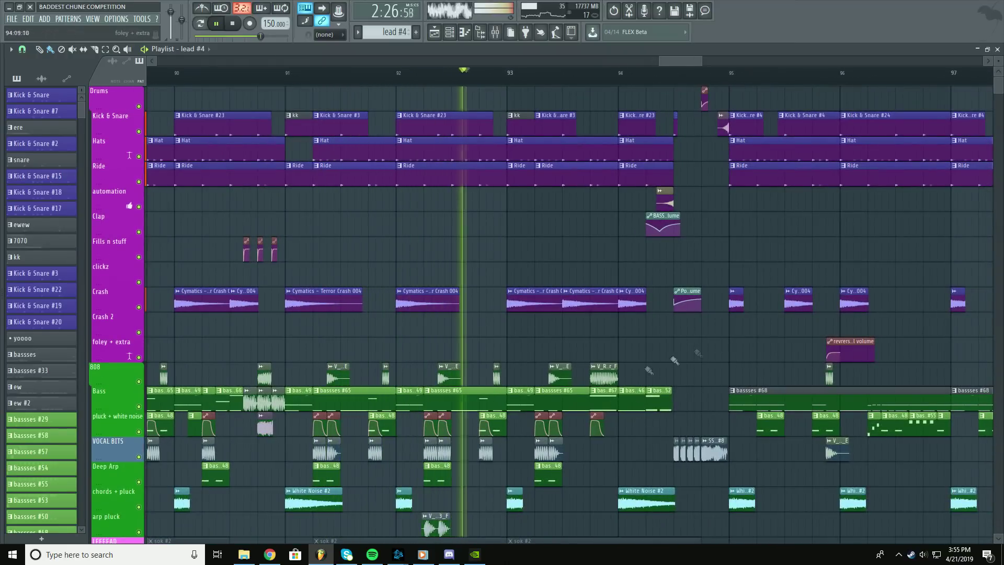
- Inspect the bassses #68 clip in the piano roll and open its Serum #34 bass patch
scroll(717, 348, "right", 3)
double_click(527, 399)
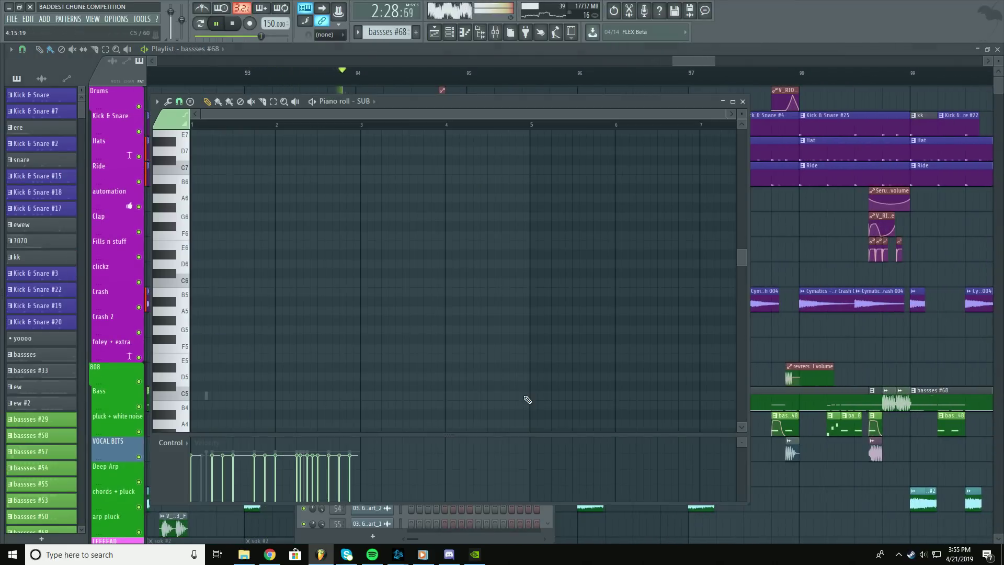
key("F7")
left_click(389, 399)
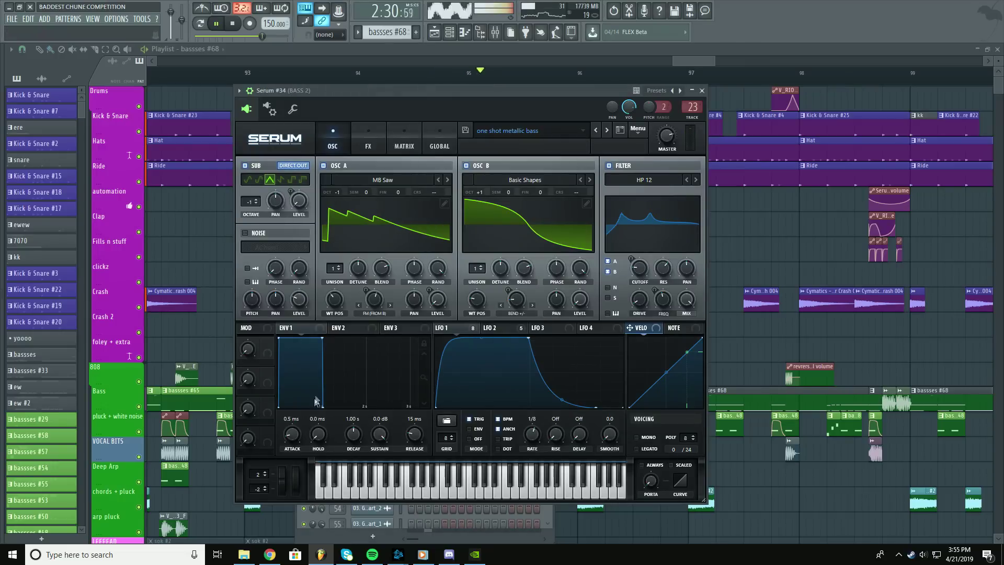
- Review the bass patch's effects chain from Hyper/Dimension through EQ, and return to the arrangement
left_click(368, 147)
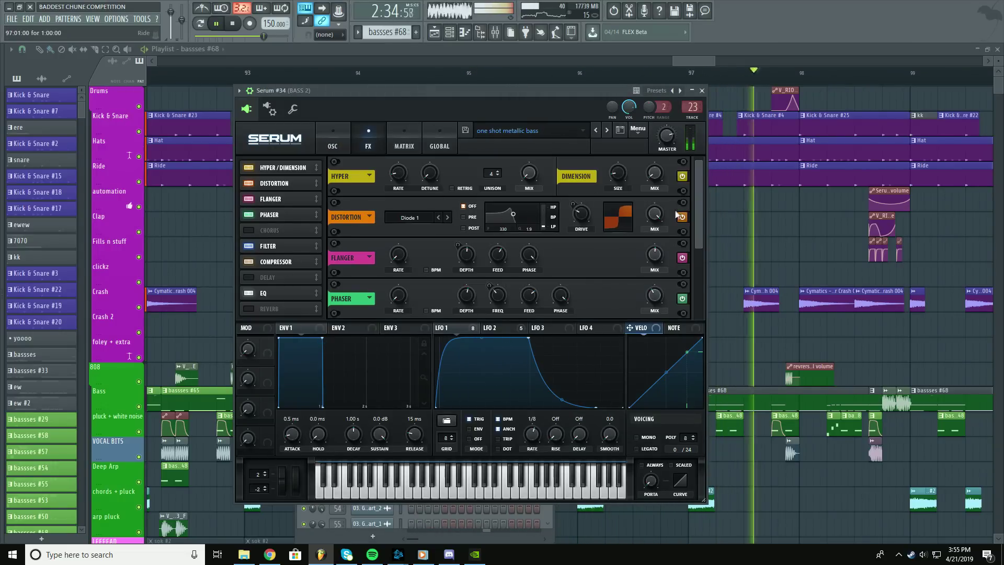
scroll(697, 242, "down", 4)
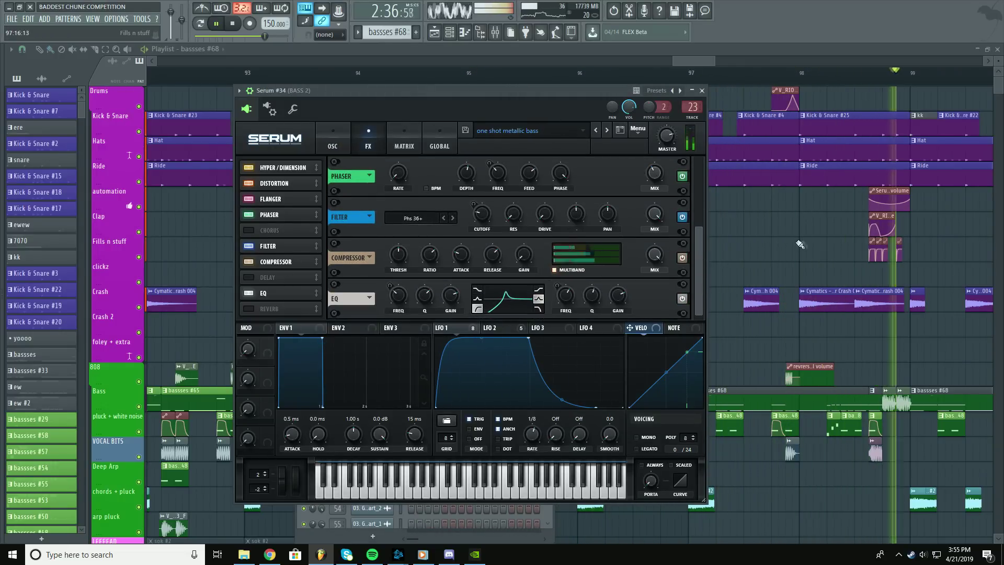
left_click(717, 276)
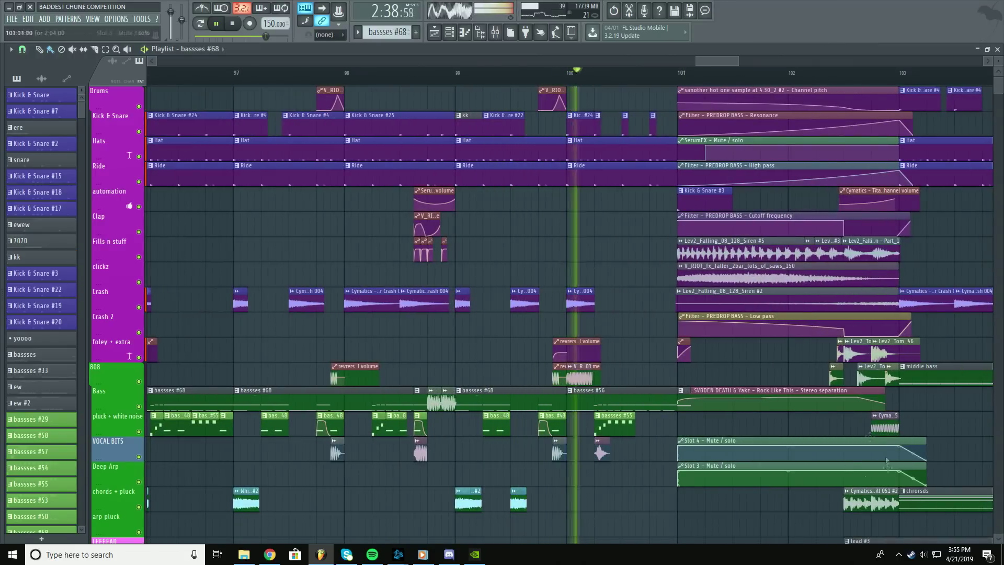
- Erase the 808 and bass clips between bars 97 and 101, and undo the erasure
left_click_drag(596, 373, 247, 406)
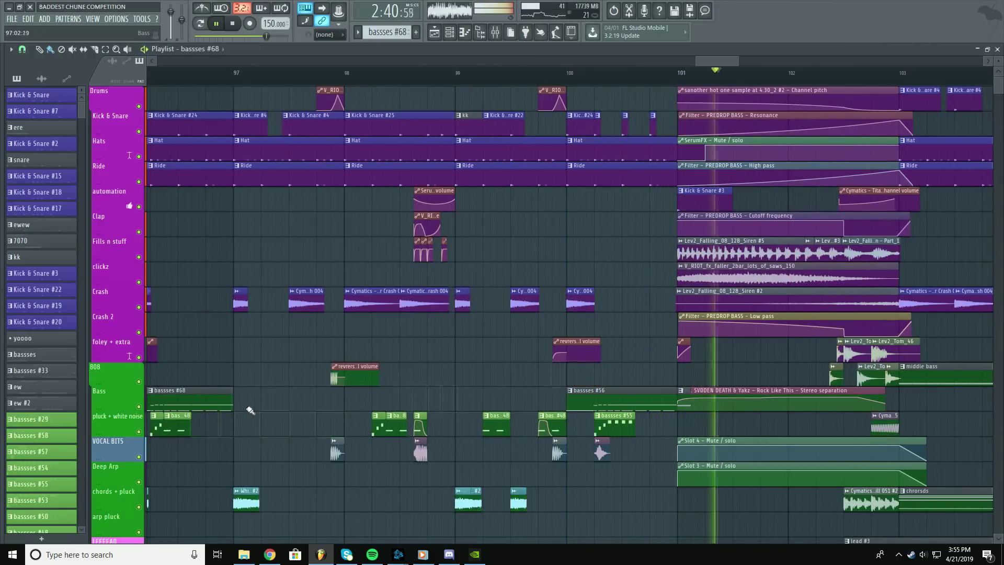
key("ctrl+z")
- Move on to the section starting at bar 103 and inspect the lead #3 melody in the piano roll
mouse_move(884, 410)
left_mouse_down()
mouse_move(488, 399)
mouse_move(472, 217)
mouse_move(443, 252)
mouse_move(339, 454)
left_mouse_up()
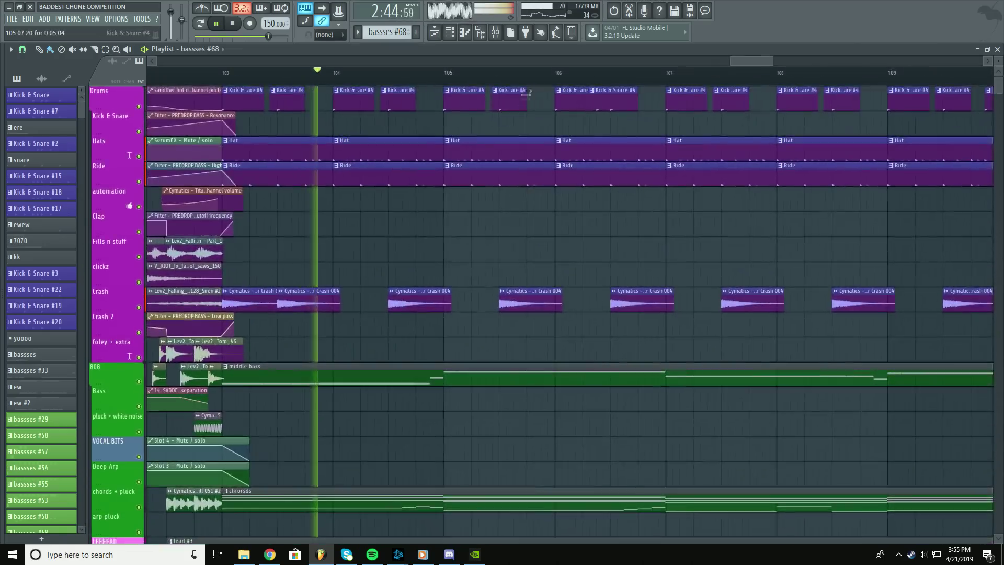
scroll(532, 89, "down", 4)
scroll(534, 89, "down", 3)
double_click(578, 448)
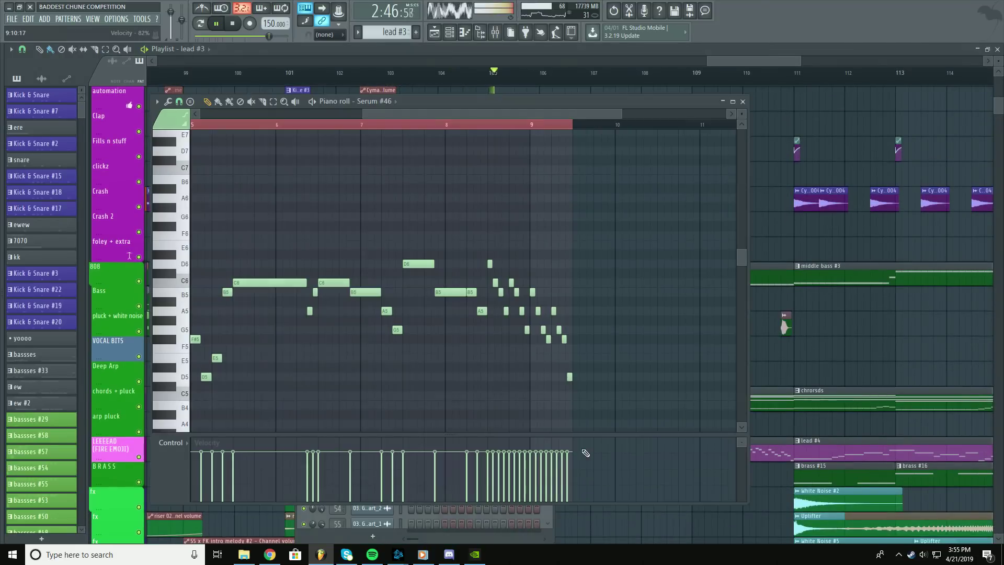
left_click_drag(447, 339, 662, 252)
scroll(441, 158, "down", 4)
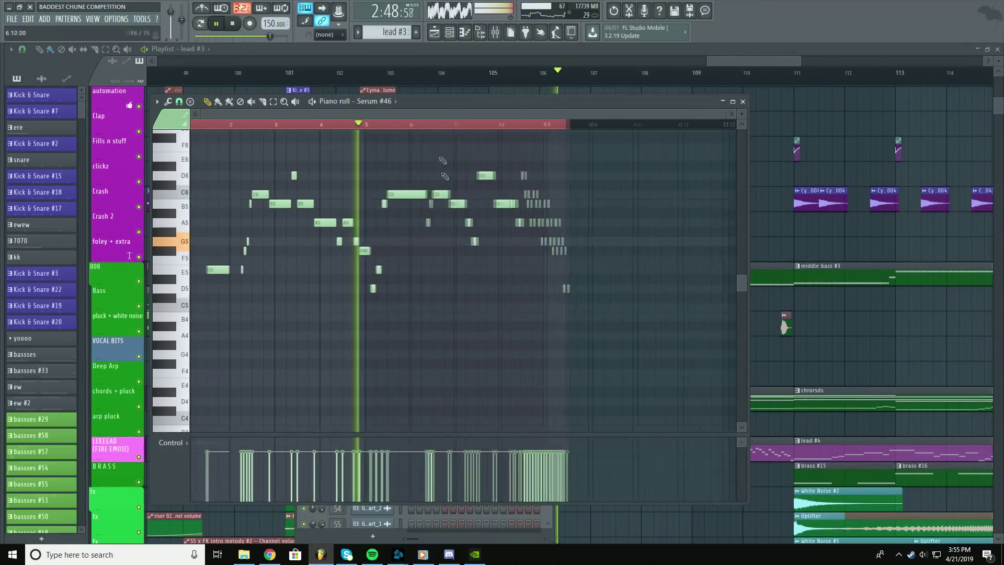
left_click_drag(442, 159, 497, 213)
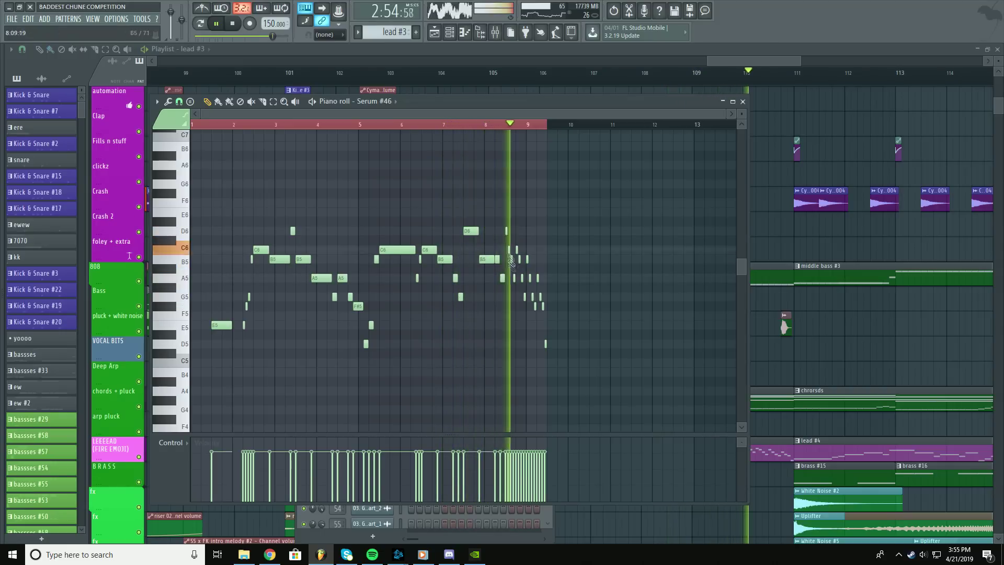
- Open the brass #19 clip, inspect the notes of its Cymatics Brass One Shot channel, and return to the arrangement
left_click_drag(758, 363, 434, 405)
scroll(450, 405, "down", 4)
scroll(450, 404, "up", 3)
double_click(605, 329)
key("F7")
key("F6")
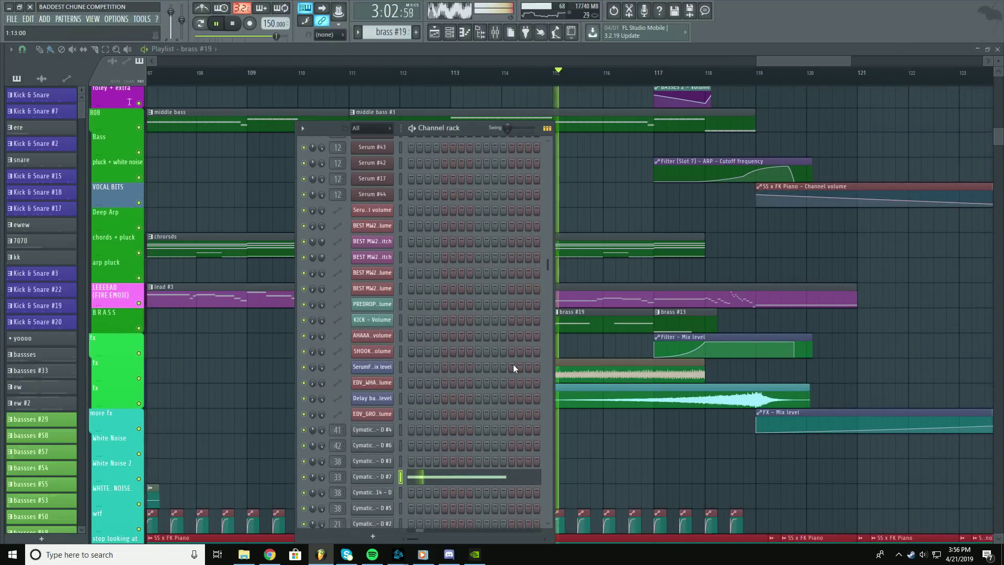
left_click(458, 476)
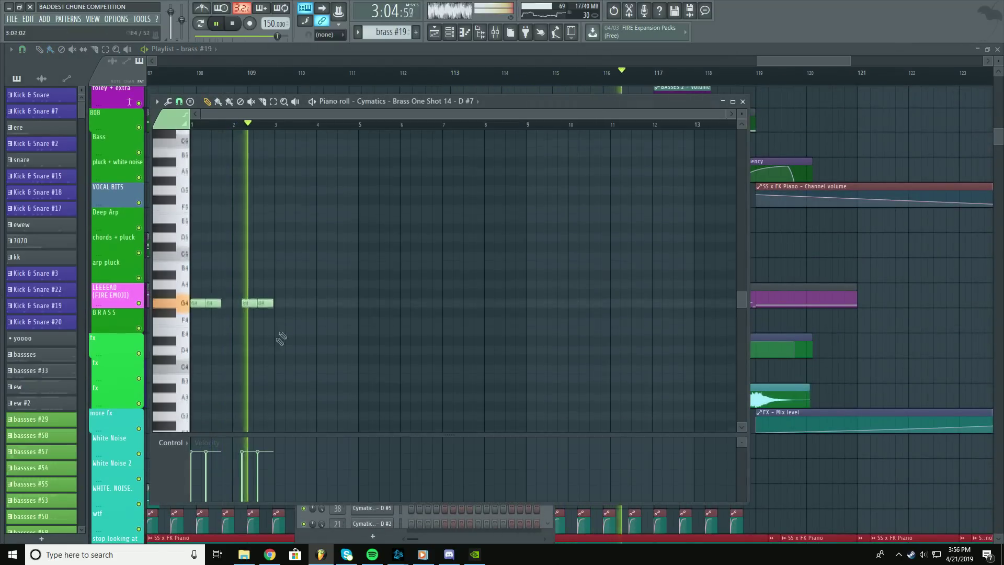
left_click_drag(776, 242, 593, 187)
- Examine the closing section's clips and automation from bar 117, view the whole arrangement, and stop playback
scroll(595, 194, "up", 5)
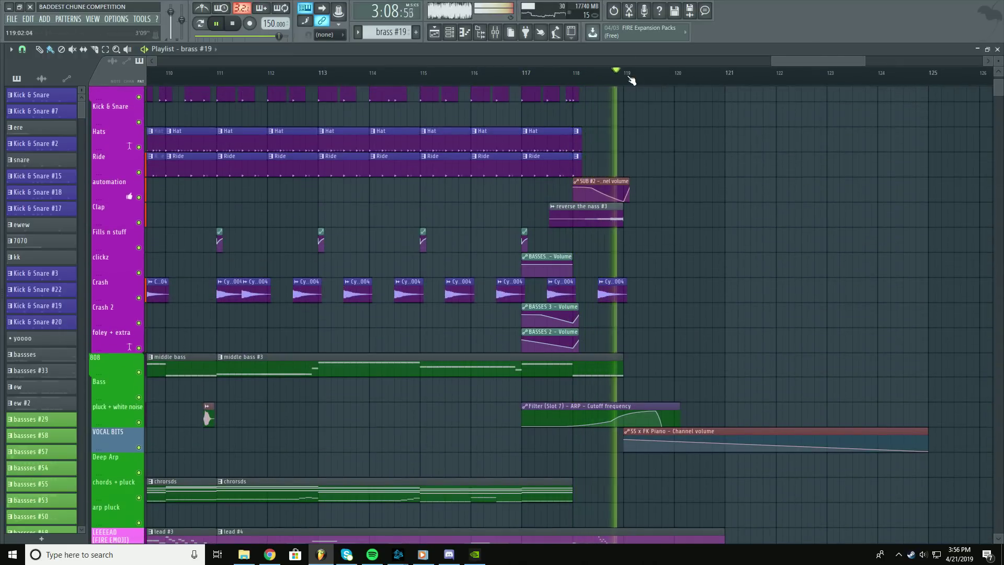
scroll(632, 80, "down", 4)
left_click_drag(489, 254, 812, 271)
scroll(663, 91, "down", 4)
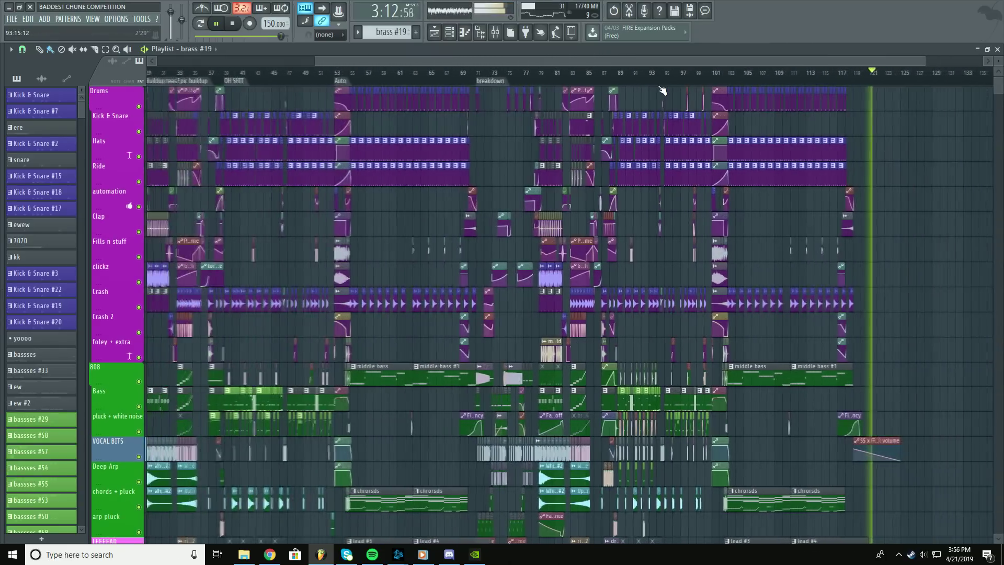
left_click_drag(662, 90, 790, 65)
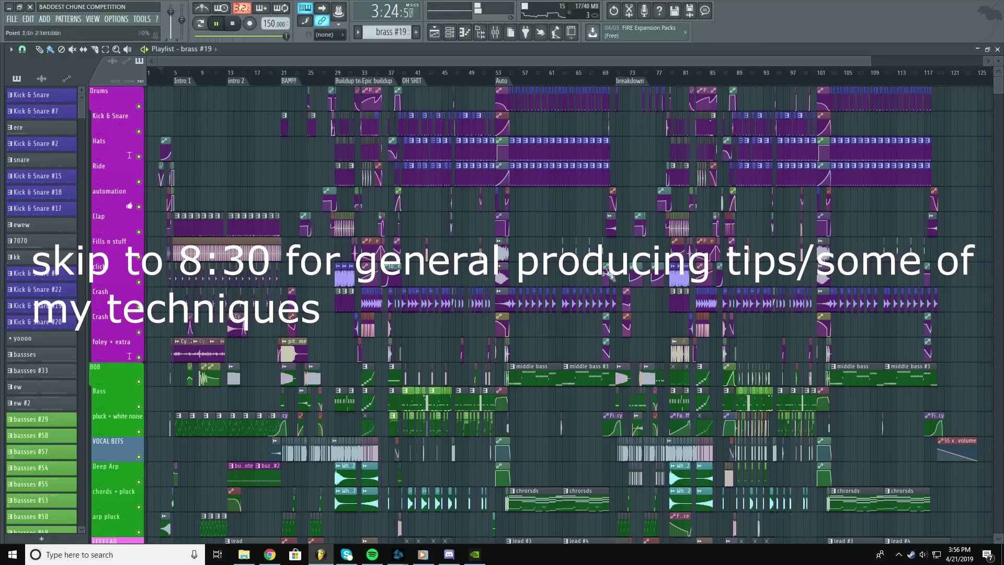
scroll(563, 79, "down", 1)
key("space")
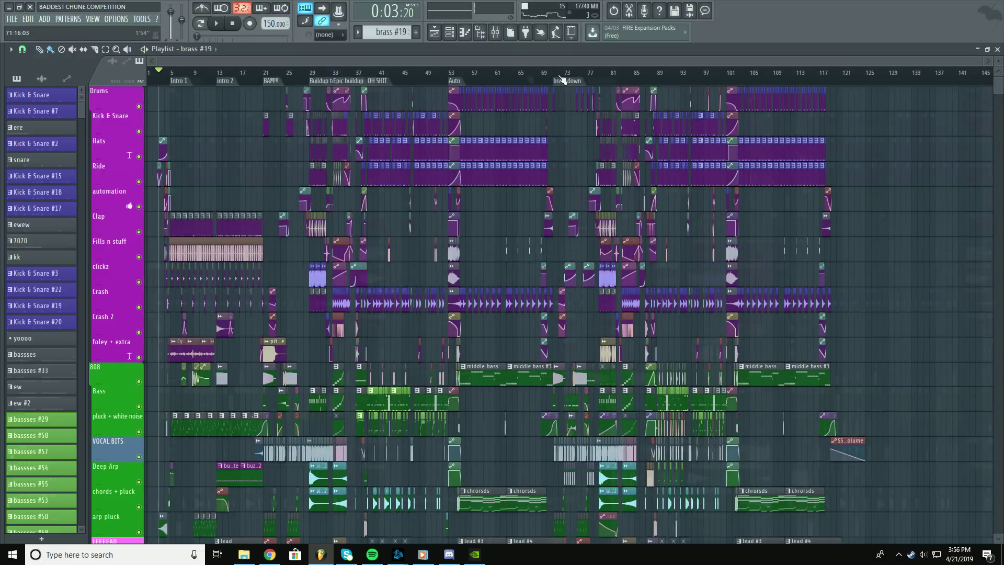
- Examine the arrangement from the breakdown through the second drop, focusing on the tracks between bars 89 and 100
scroll(563, 79, "up", 2)
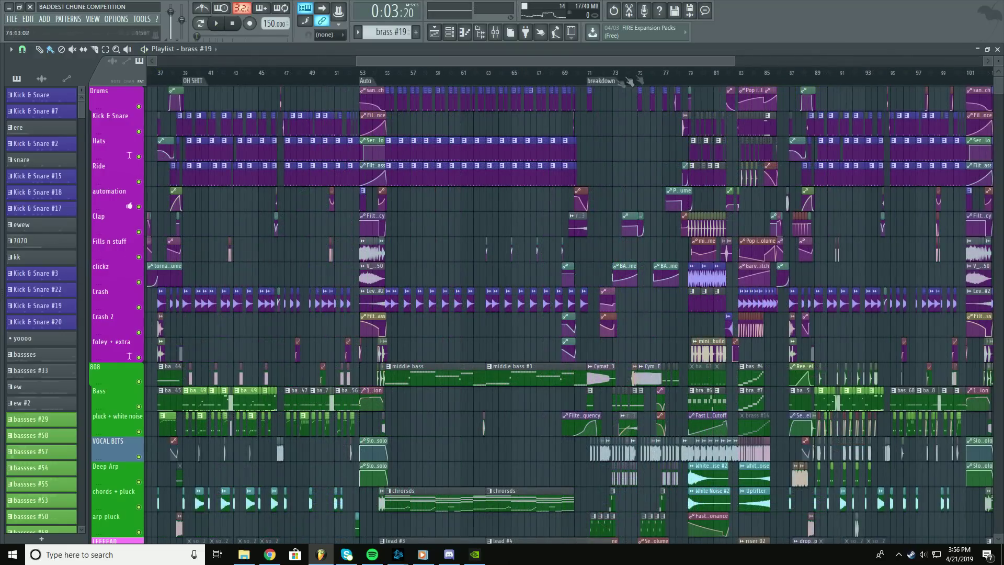
scroll(614, 89, "up", 2)
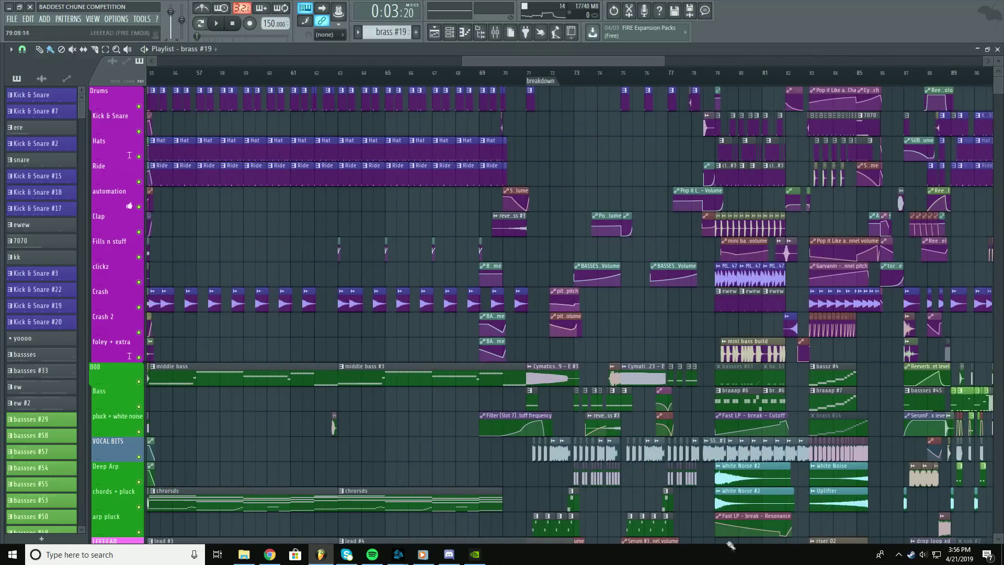
scroll(865, 348, "right", 2)
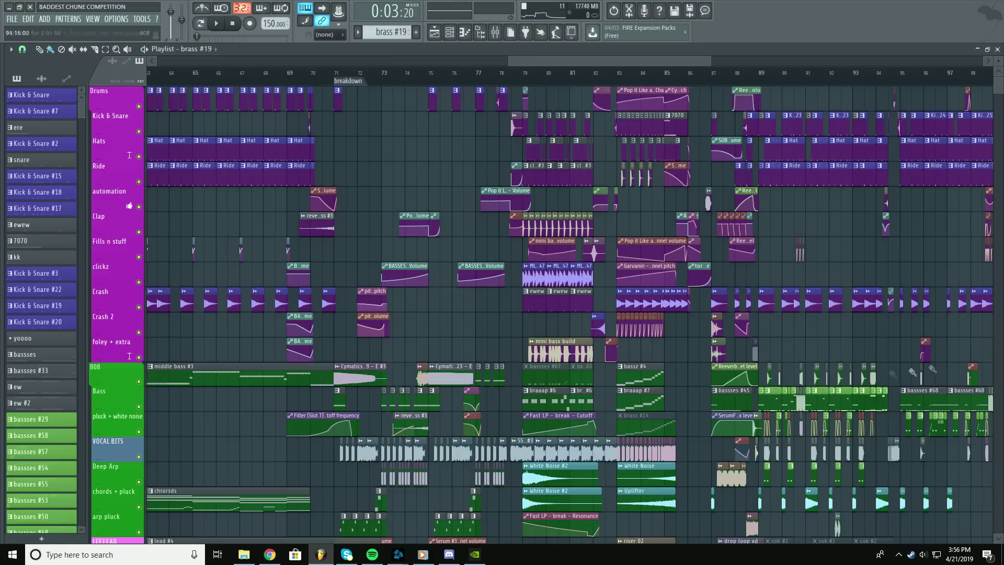
scroll(836, 292, "right", 3)
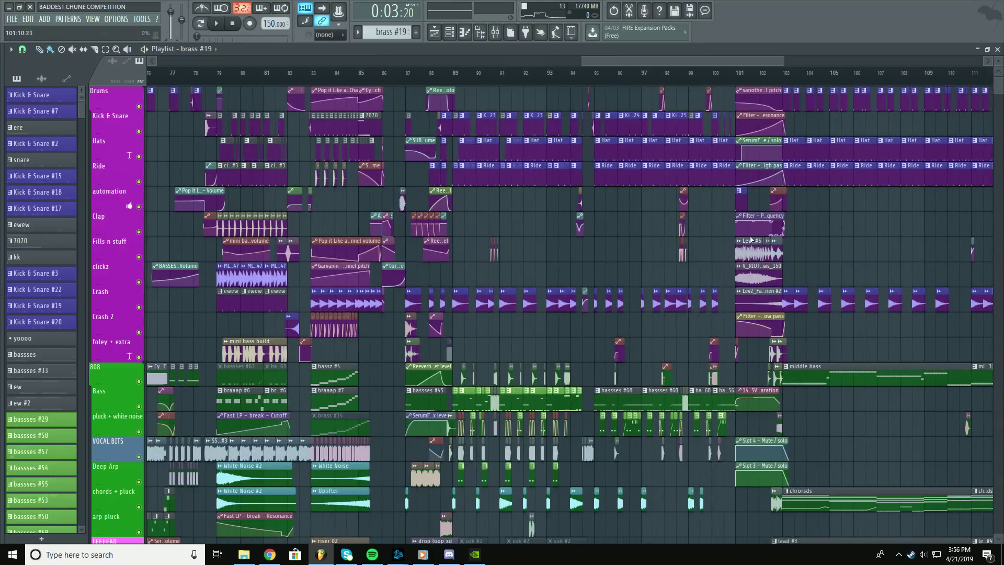
scroll(744, 64, "left", 1)
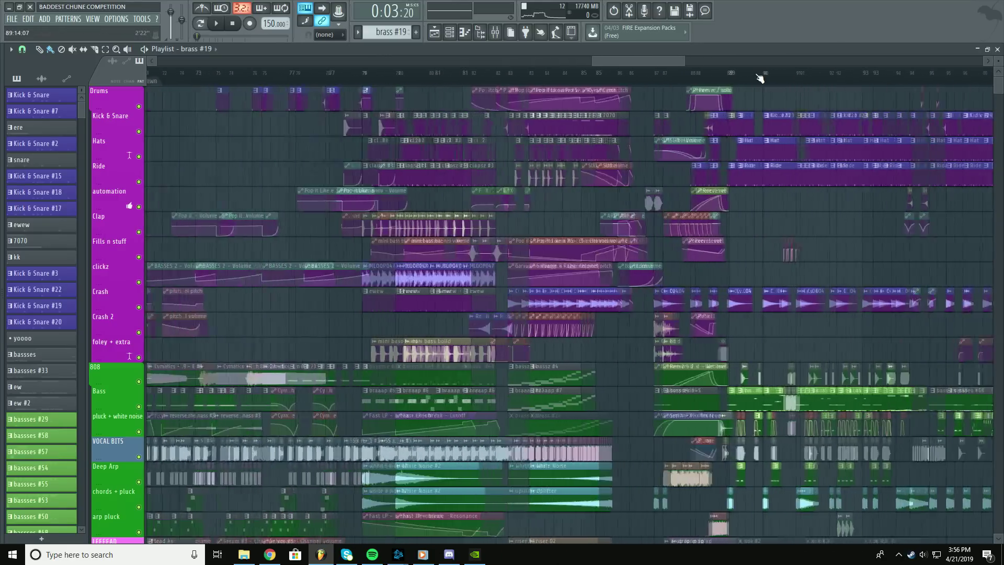
scroll(653, 251, "up", 4)
scroll(652, 267, "down", 3)
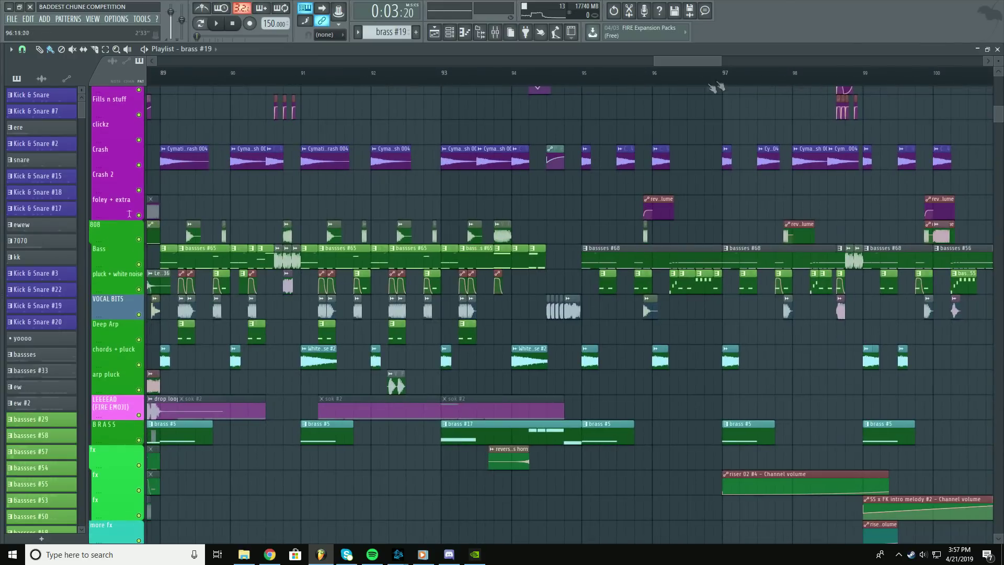
scroll(701, 83, "down", 3)
scroll(699, 83, "up", 3)
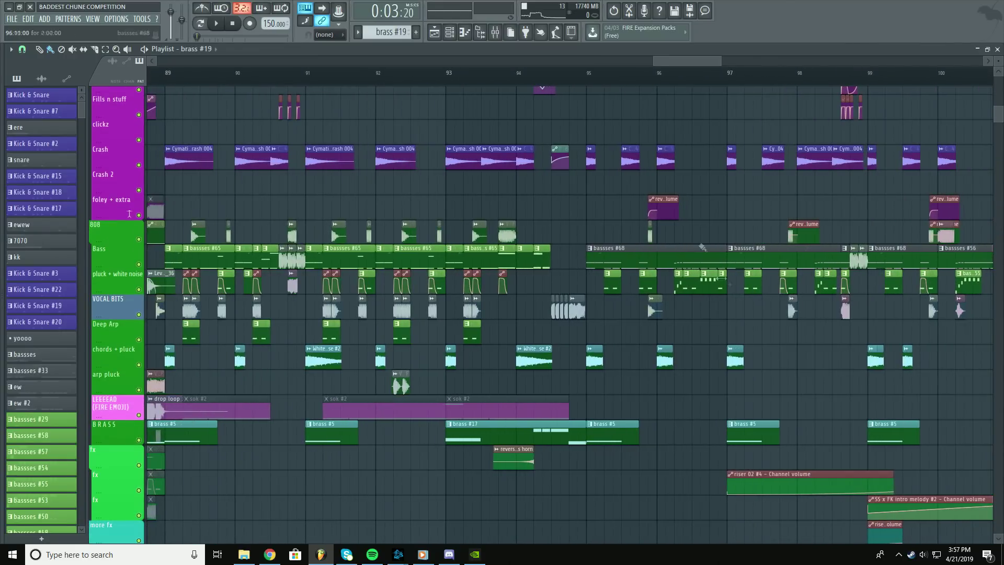
- Play the second drop from bar 95, and close the Serum #7 bass synth to return to the channel rack
left_click(588, 73)
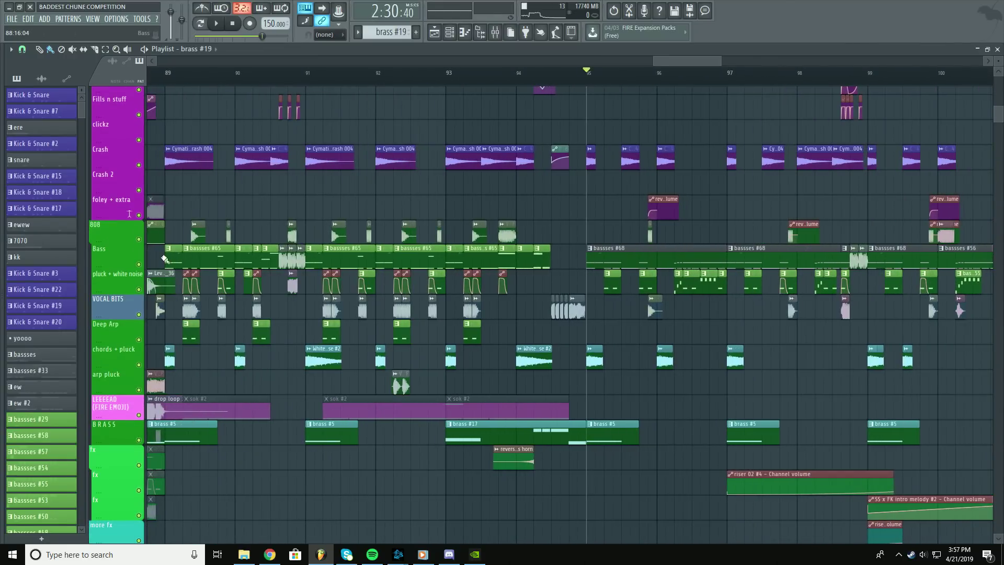
key("space")
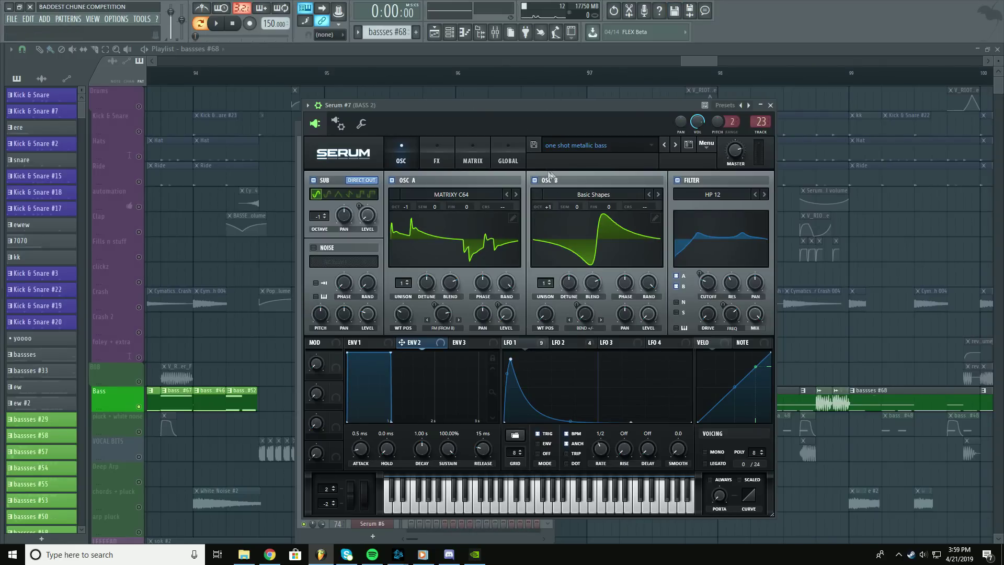
left_click(770, 106)
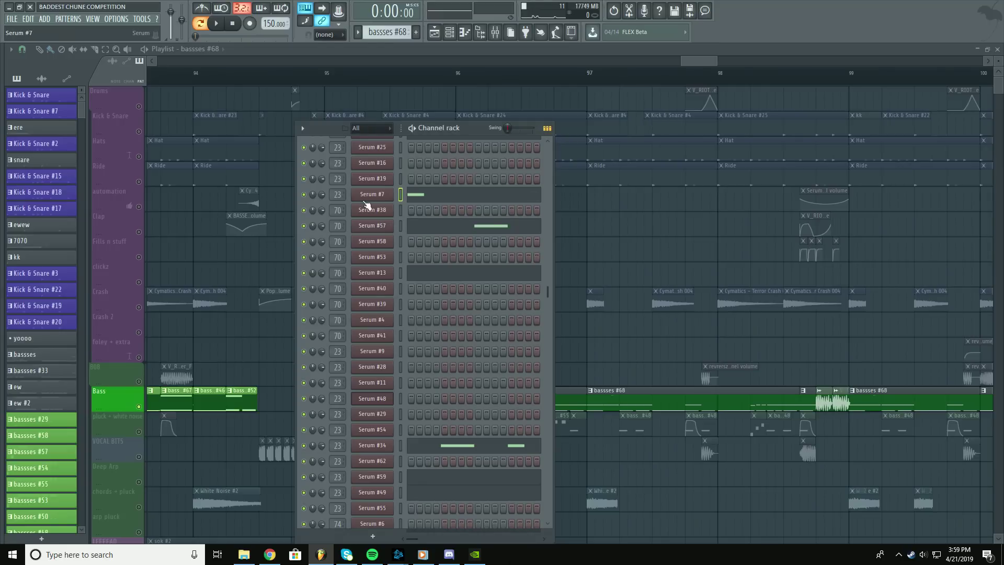
- Examine the Serum #7 bass patch's effects, comparing its sound with the Filter effect off and on, and close the synth
left_click(381, 196)
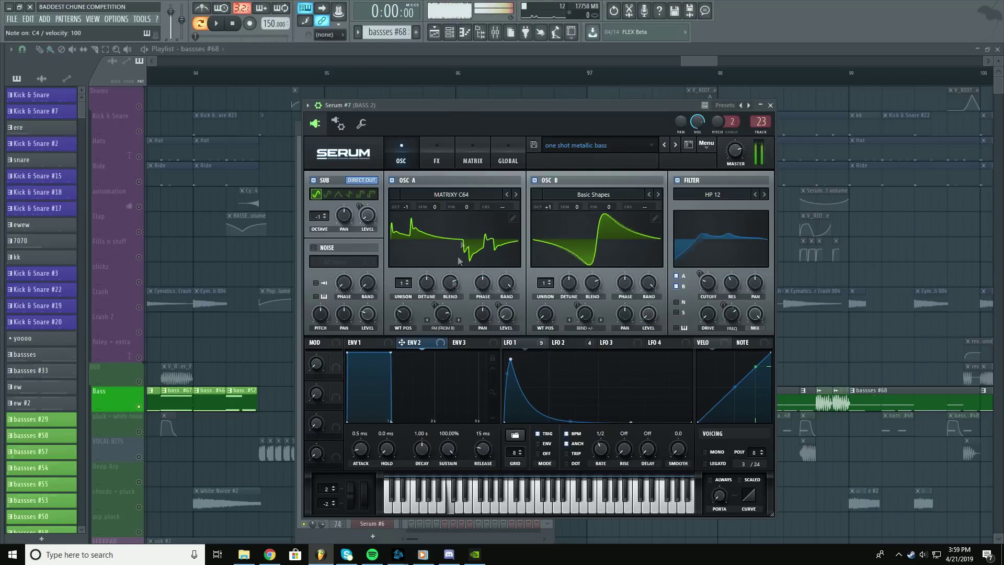
left_click(436, 155)
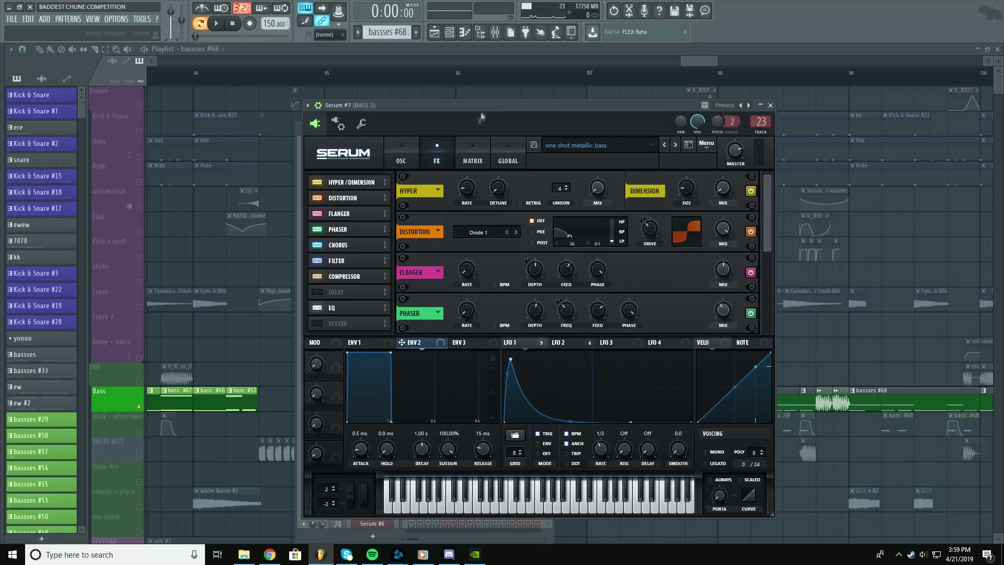
scroll(350, 269, "down", 4)
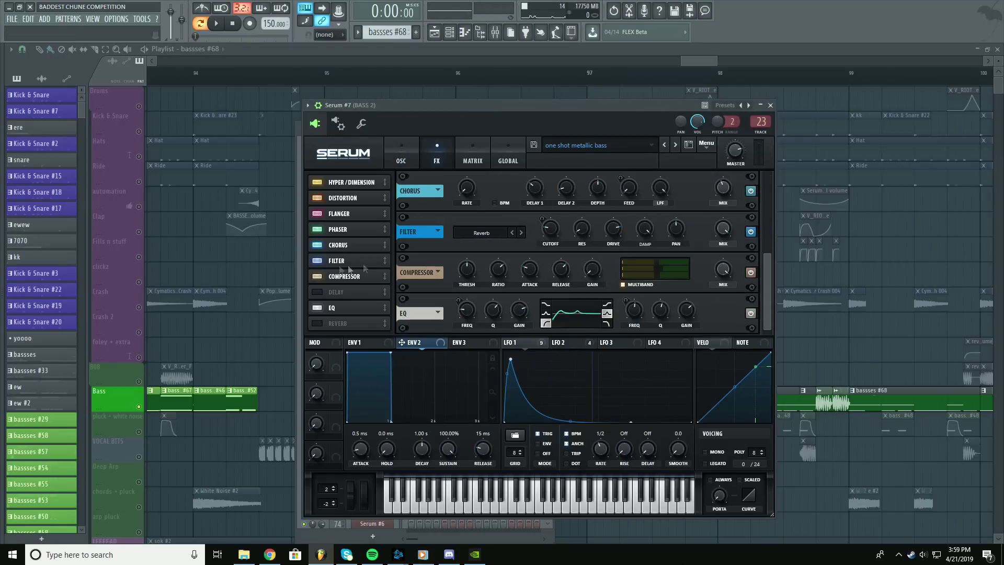
left_click(317, 261)
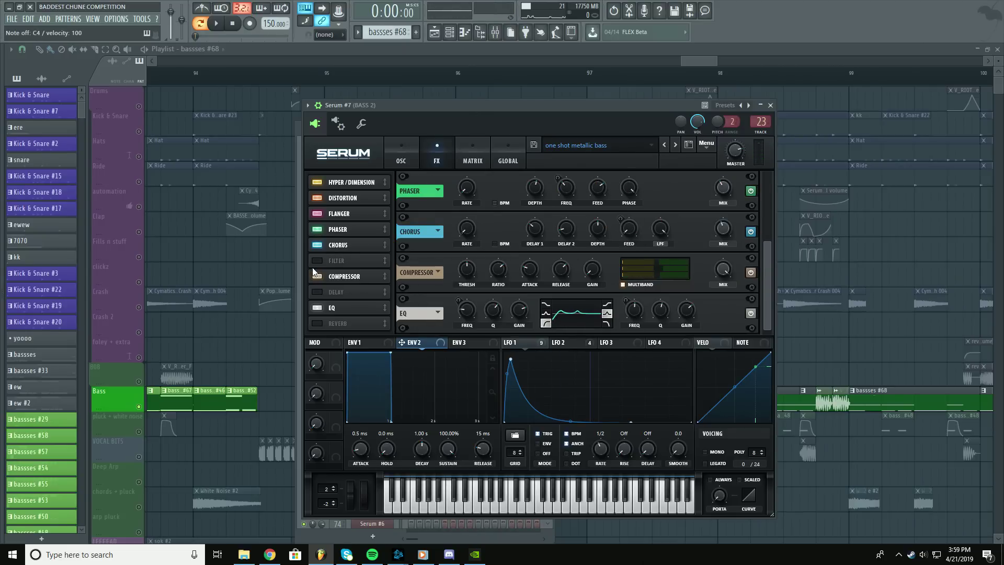
left_click(313, 261)
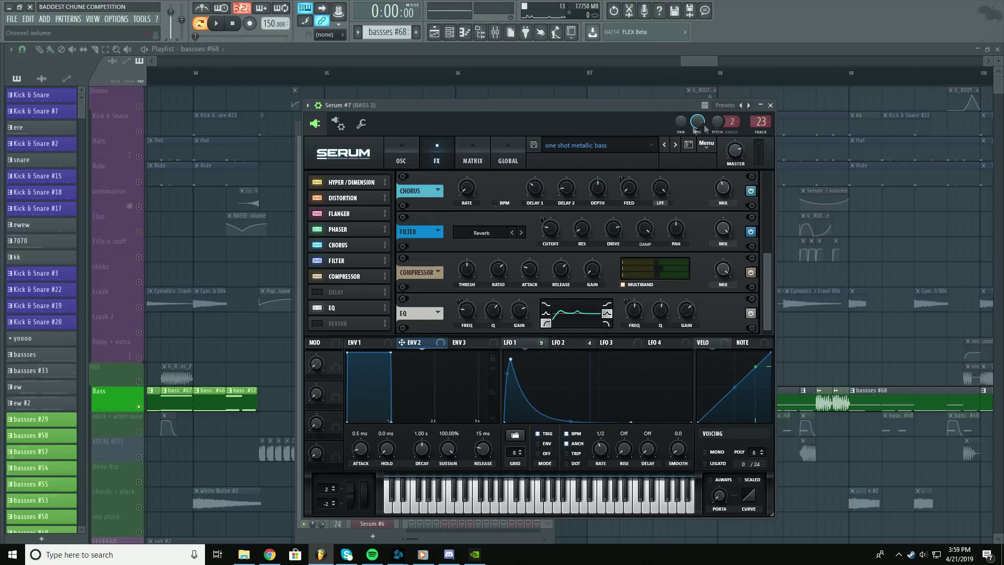
right_click(642, 97)
double_click(350, 389)
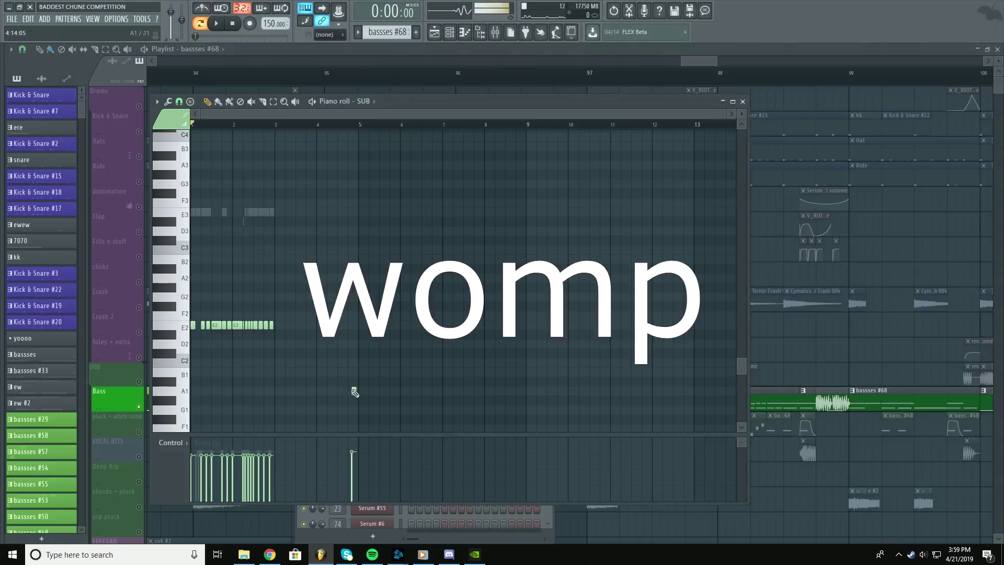
key("ctrl+z")
key("F7")
key("F6")
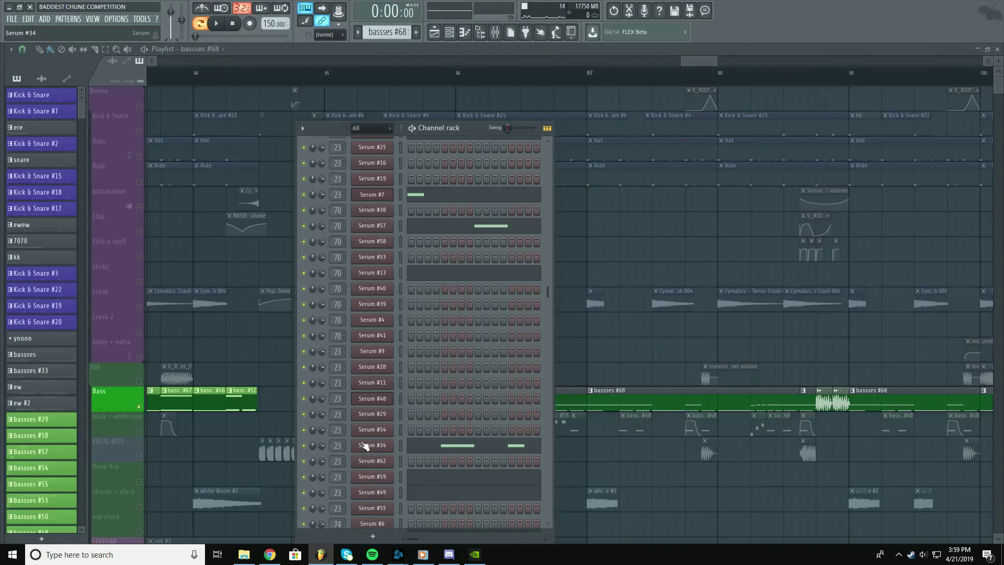
- Open the Serum #34 bass synth, examine the wavetables of oscillators A and B, and look through its effects chain
left_click(369, 445)
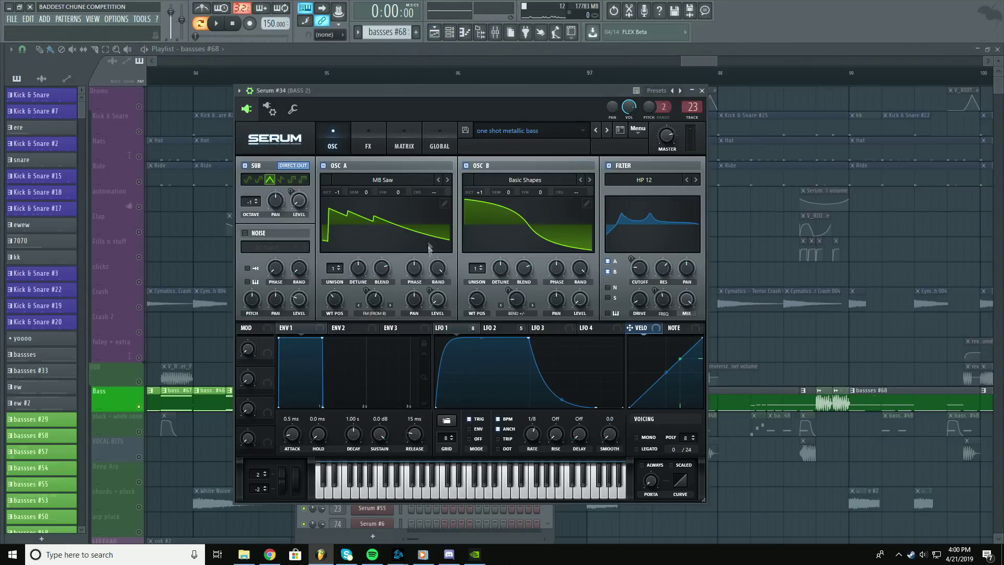
left_click(403, 180)
left_click(403, 180)
left_click(500, 178)
left_click(501, 179)
left_click(364, 143)
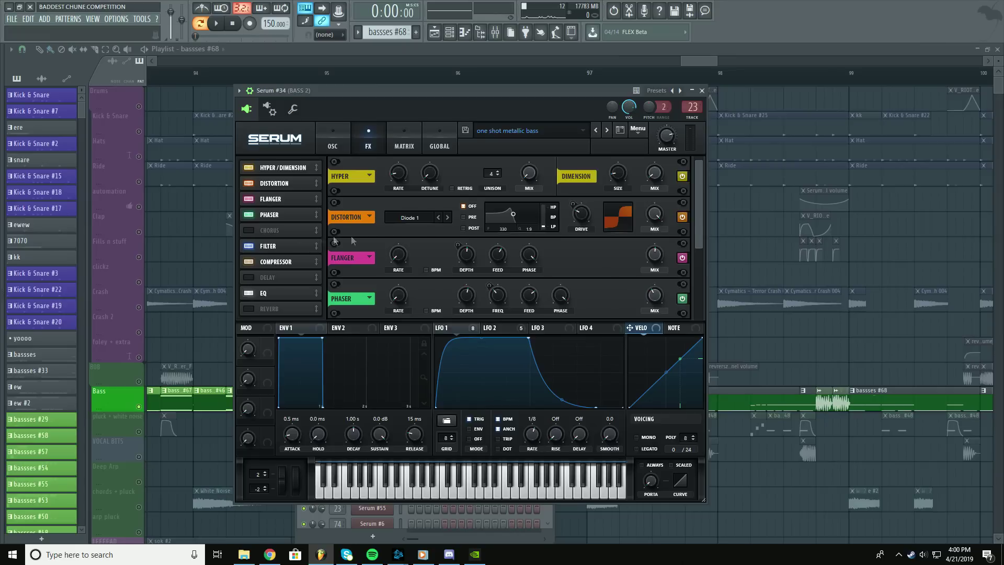
left_click_drag(698, 224, 701, 306)
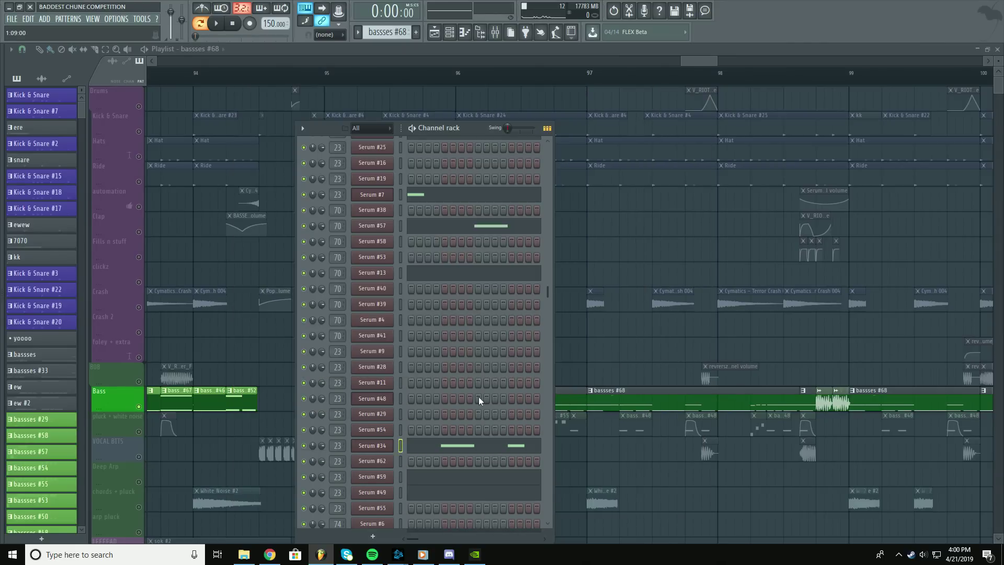
- Reopen Serum #34, show the BASS 2 insert in the mixer, and play the pattern while toggling that insert's effect slots and solo
left_click(370, 446)
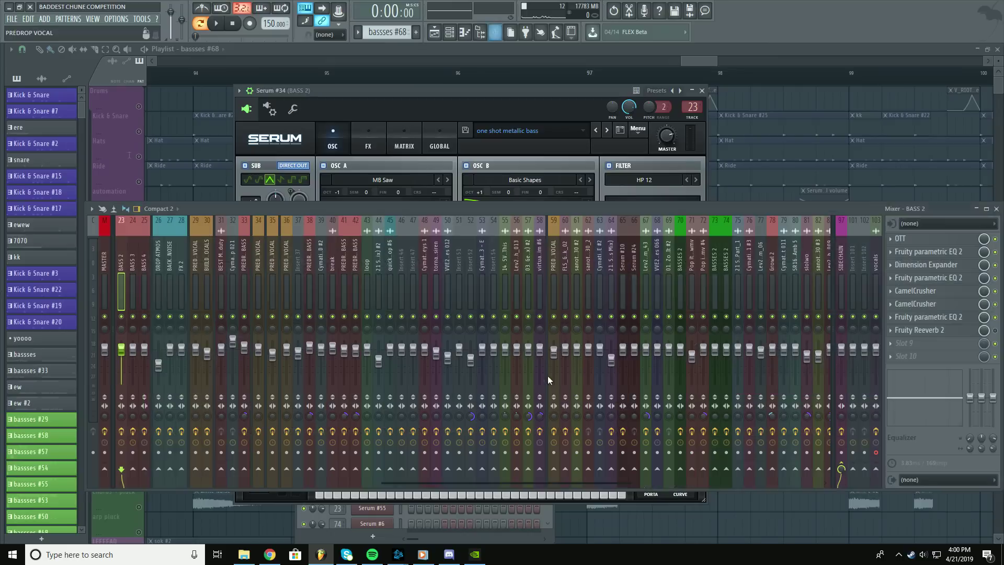
key("F9")
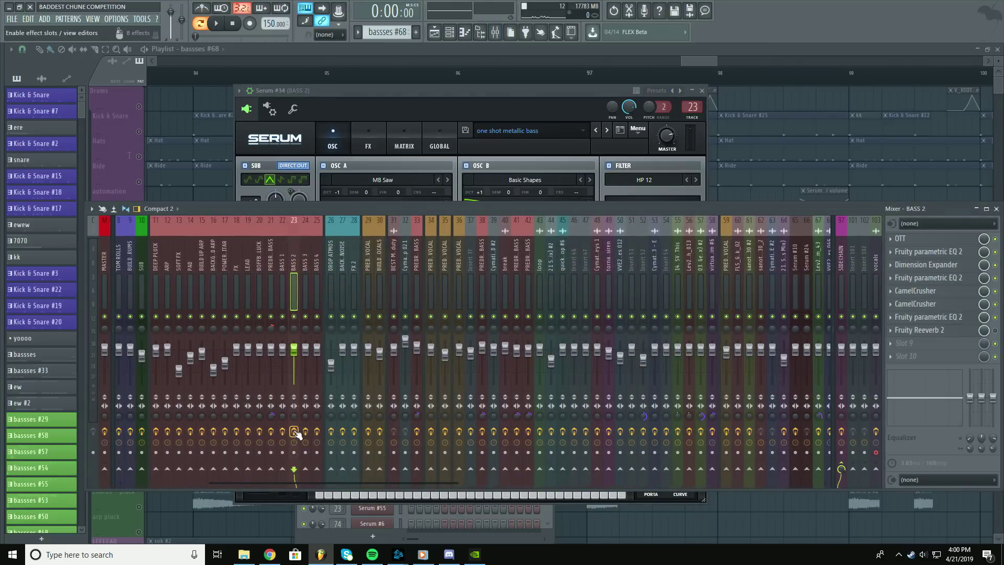
key("space")
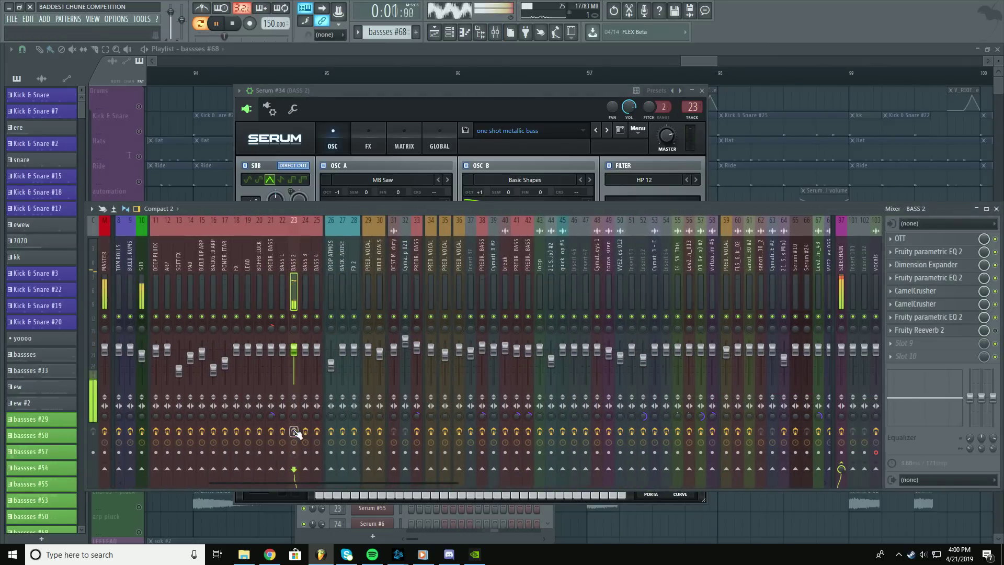
key("space")
key("space")
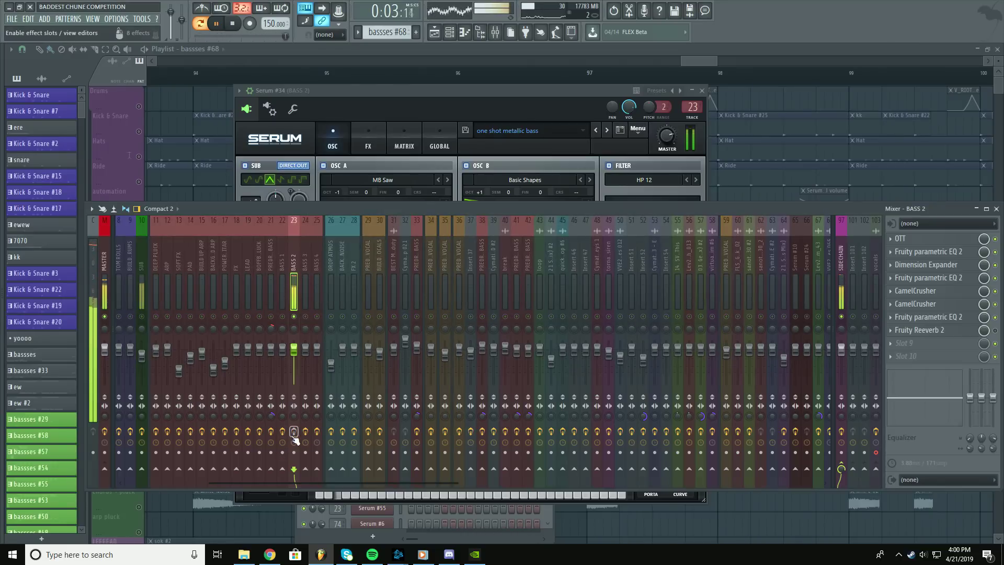
key("space")
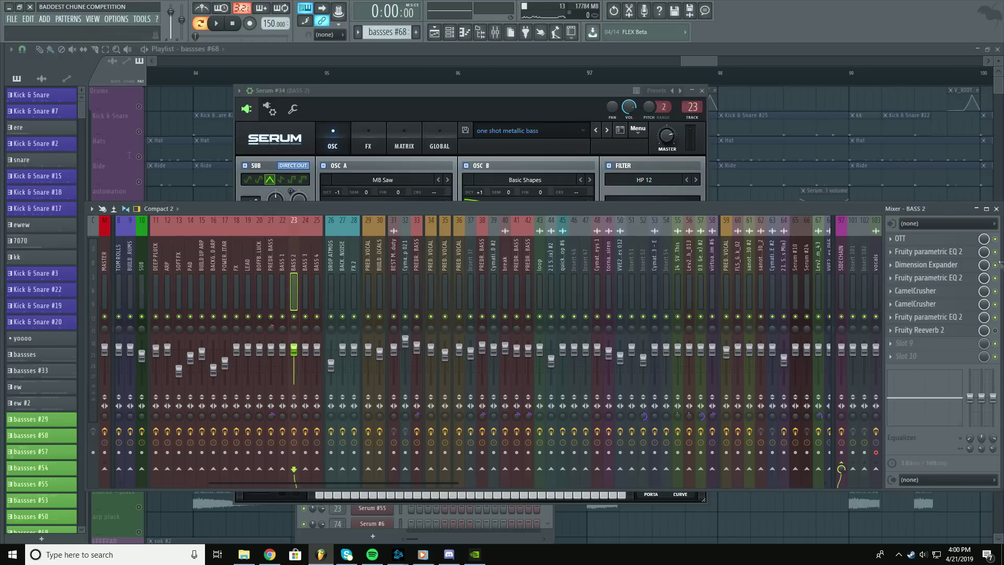
- Open the OTT compressor on the BASS 2 insert beside Serum #34 and audition a note through it
left_click(920, 238)
left_click_drag(497, 94, 547, 89)
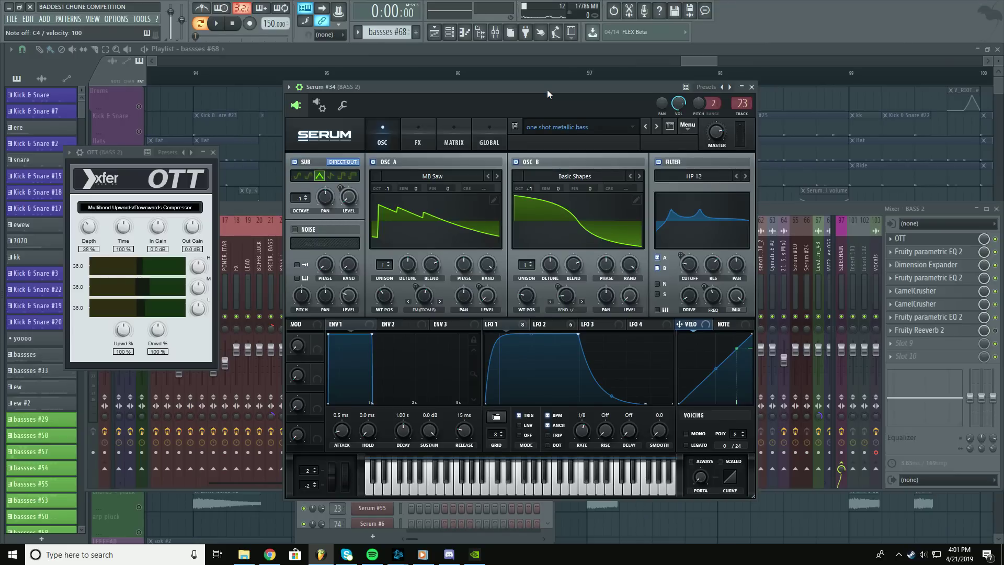
key("z")
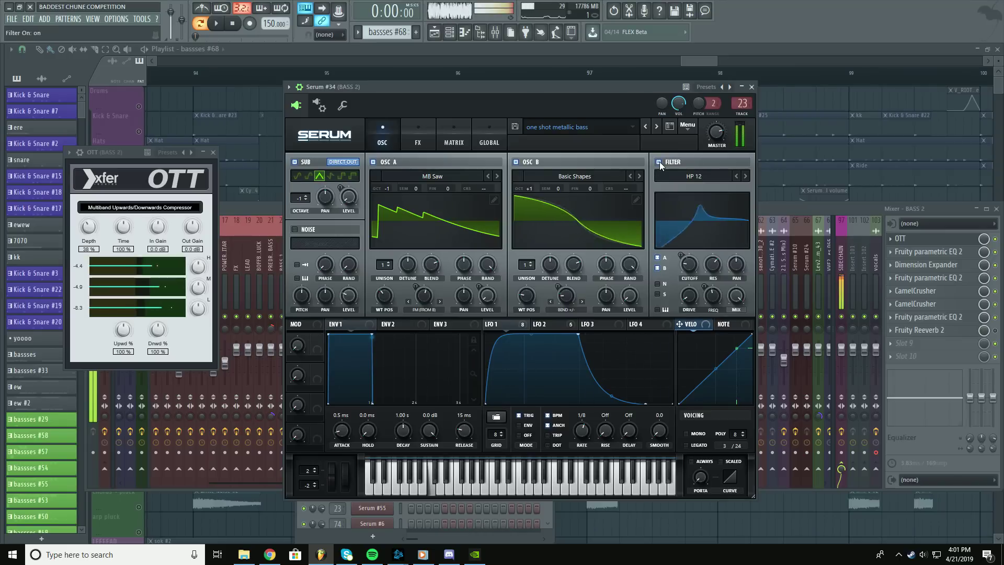
- Compare the Serum #34 sound with its Phs 36+ Filter effect off and on, and review the effects chain
left_click(418, 131)
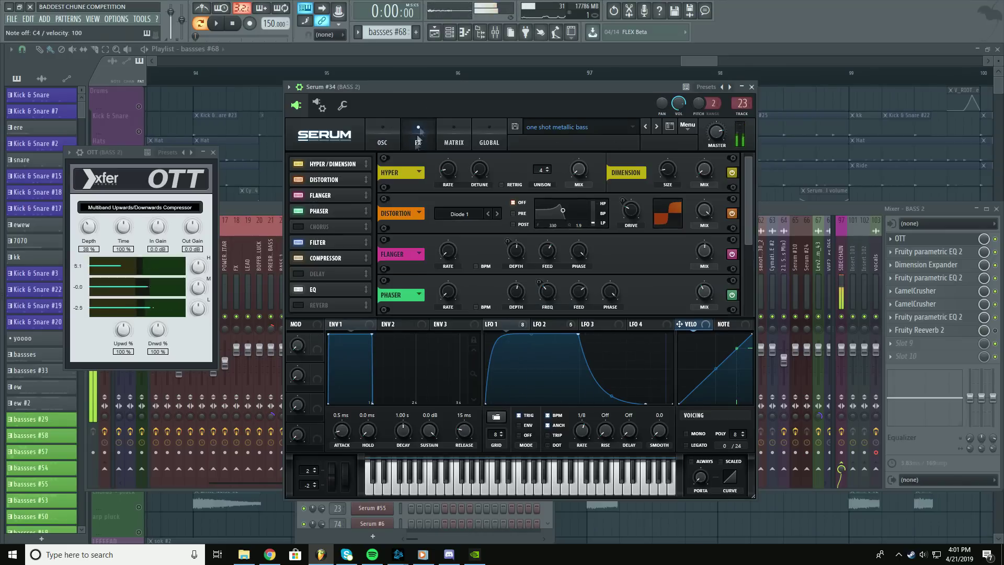
left_click(320, 241)
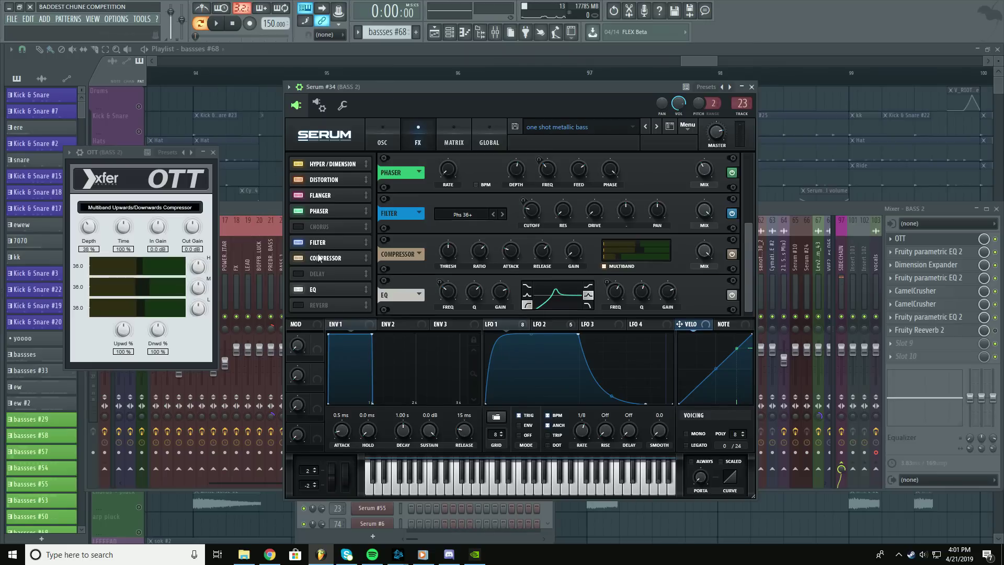
left_click(296, 243)
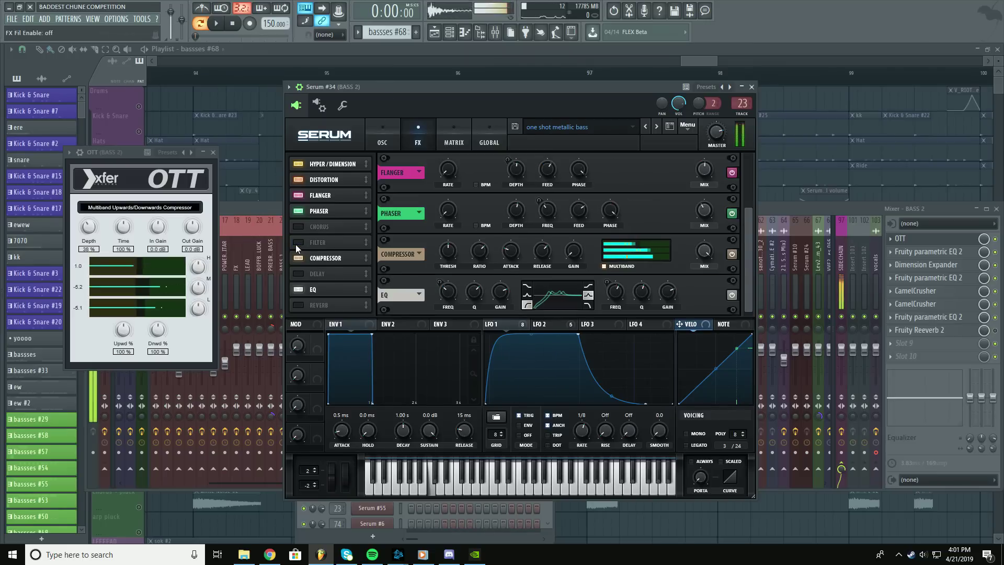
left_click(295, 244)
left_click(296, 244)
left_click(295, 243)
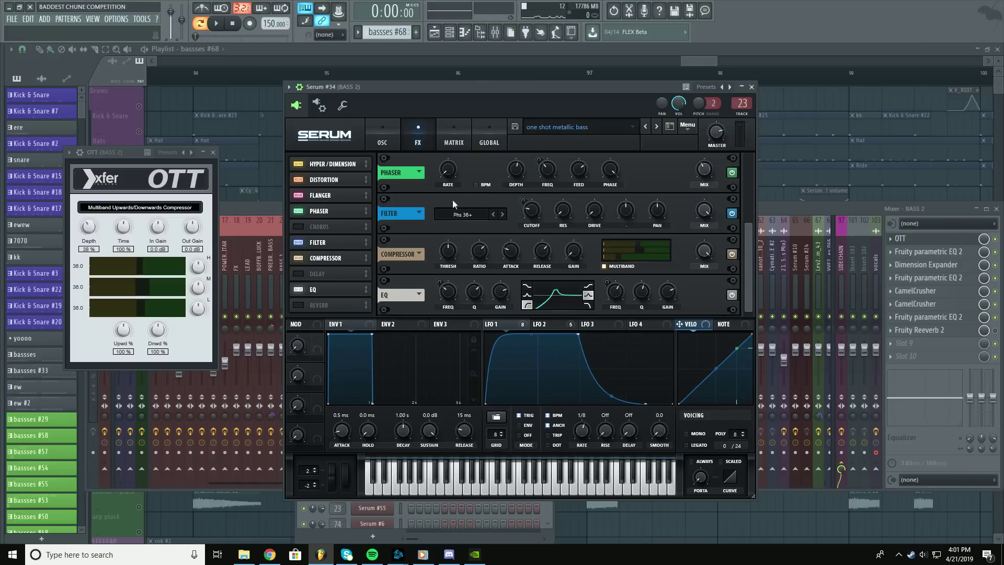
scroll(751, 224, "up", 5)
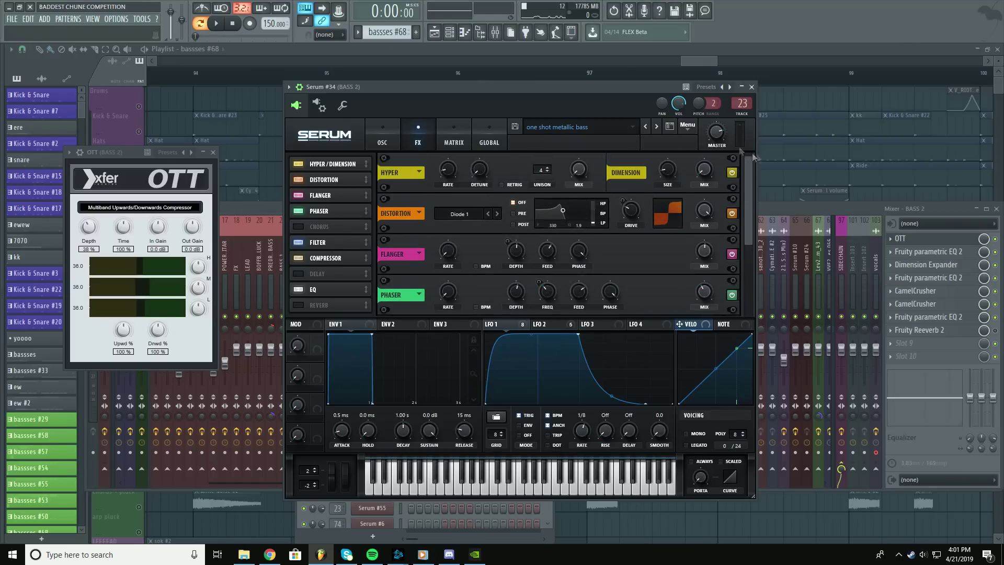
- Return from Serum #34 to the playlist and briefly play the arrangement from the second beat of bar 95
left_click(382, 139)
left_click(840, 92)
scroll(739, 85, "up", 2)
scroll(734, 88, "down", 4)
left_click_drag(549, 188, 711, 116)
scroll(654, 85, "up", 5)
left_click(570, 79)
key("space")
key("space")
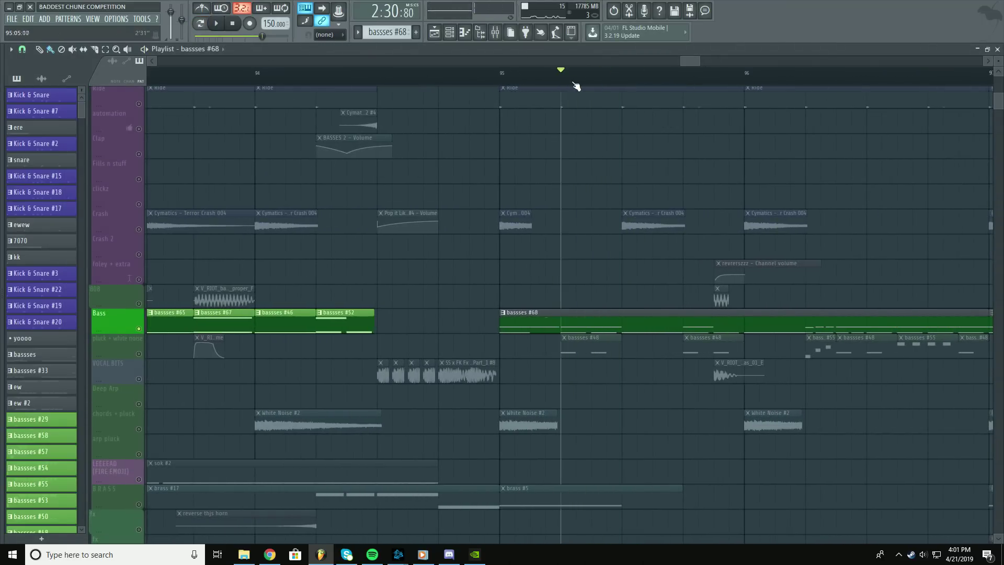
- Select the second beat of bar 95 as the playback range and play it
left_click_drag(576, 84, 624, 83)
key("space")
key("space")
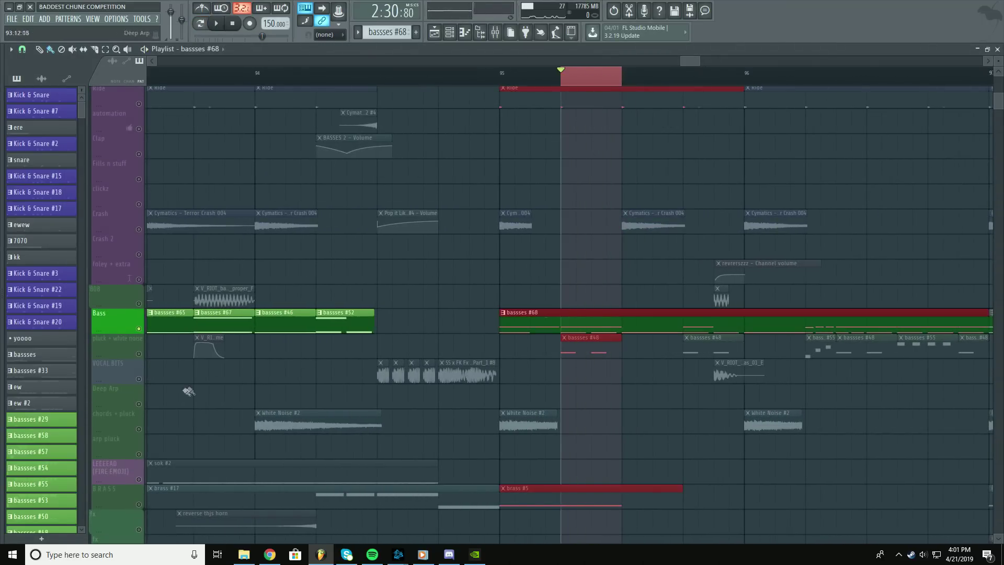
- Solo the pluck + white noise track, open its bassses #48 pattern, and open the Serum #10 channel
left_click(126, 345)
double_click(609, 349)
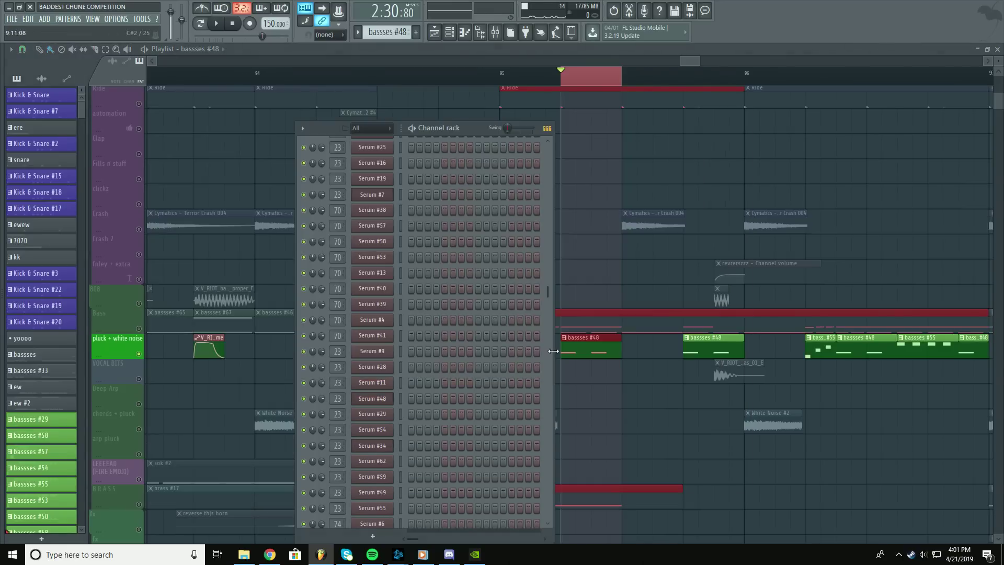
scroll(431, 324, "down", 10)
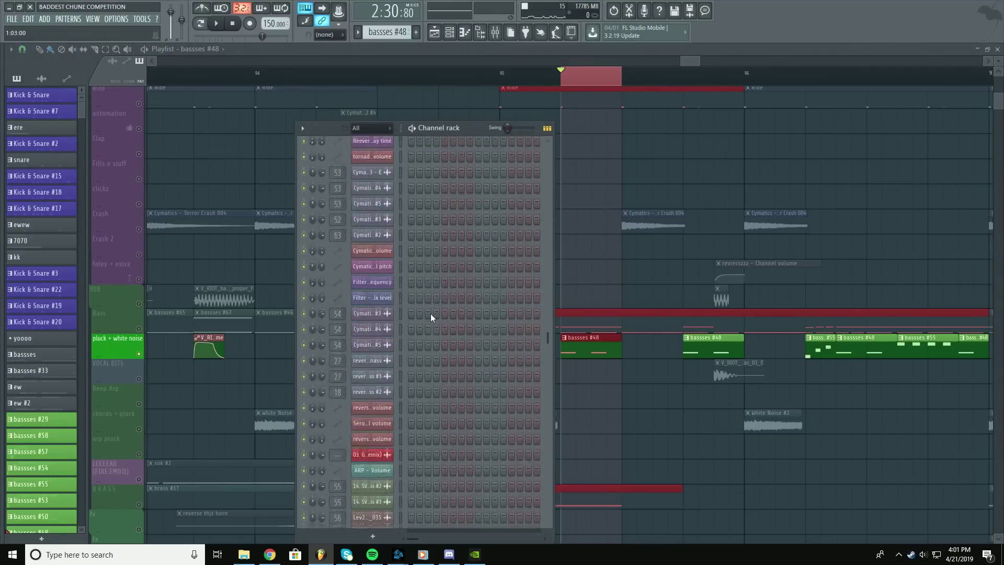
scroll(418, 312, "down", 8)
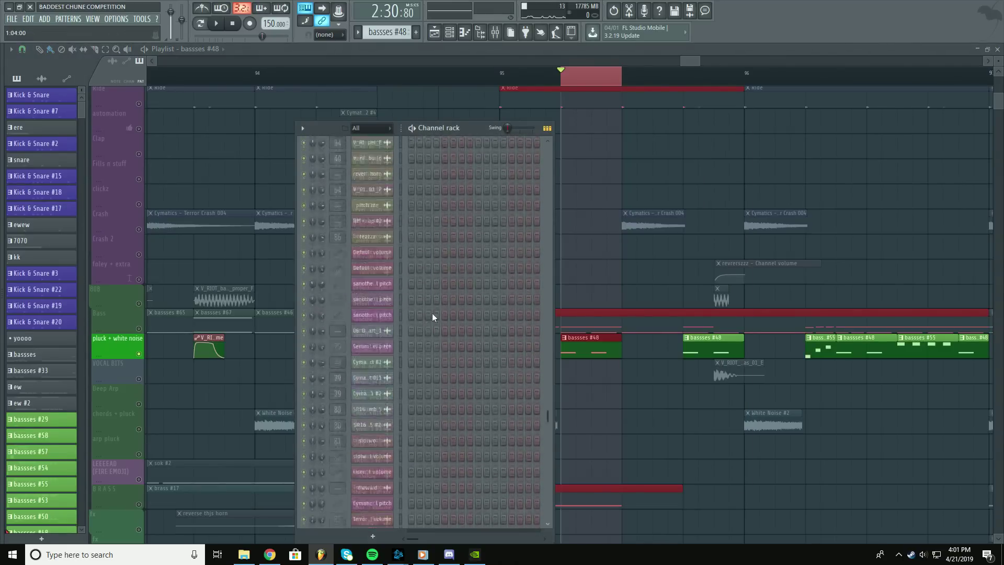
left_click(389, 242)
- Audition low and high notes on the Serum #10 patch and close the synth
key("z")
key("q")
key("z")
key("q")
key("q")
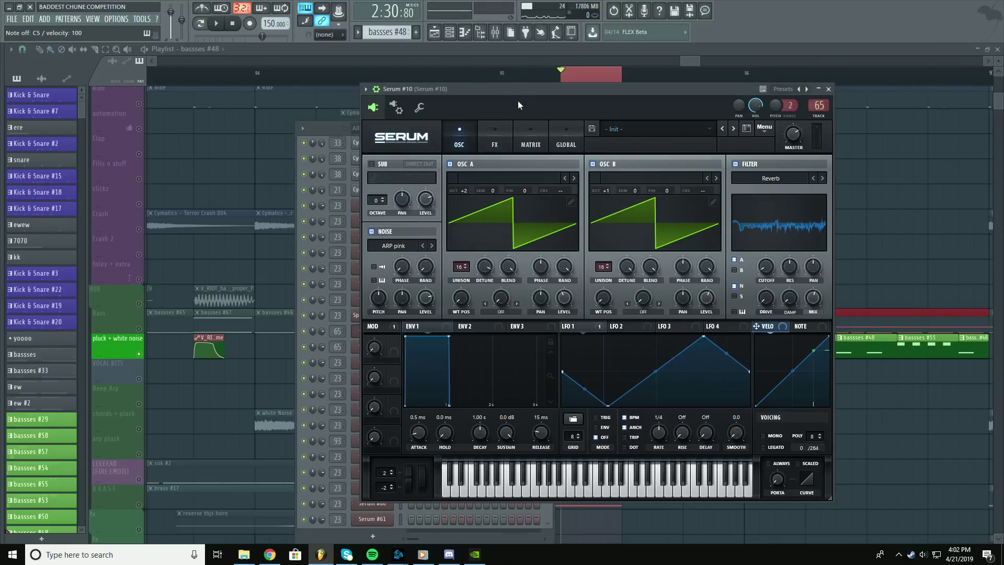
right_click(899, 245)
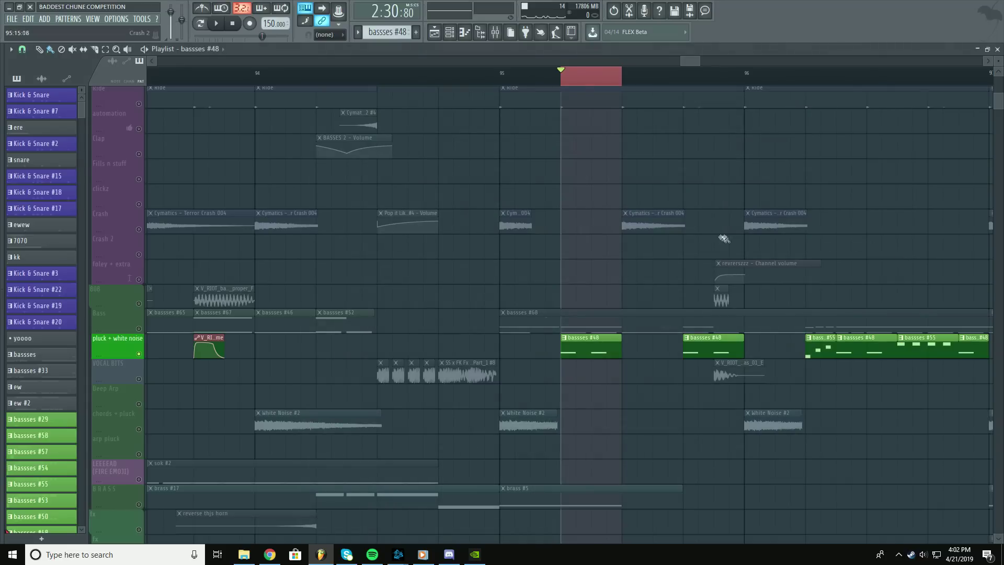
- Unmute the Bass track and compare the selected beat with the pluck + white noise track muted and unmuted
left_click(139, 328)
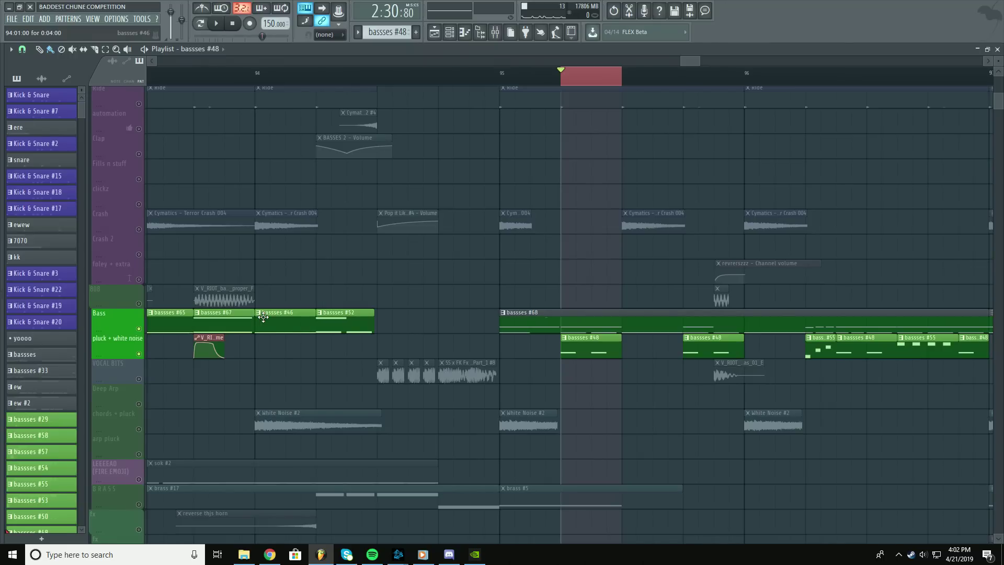
left_click(140, 355)
left_click(140, 355)
left_click(141, 355)
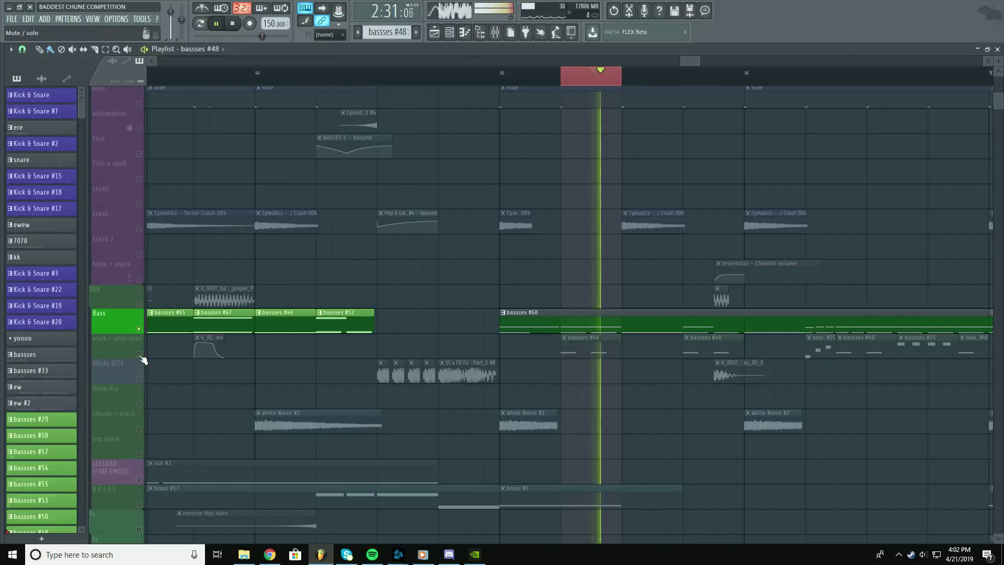
left_click(139, 354)
key("space")
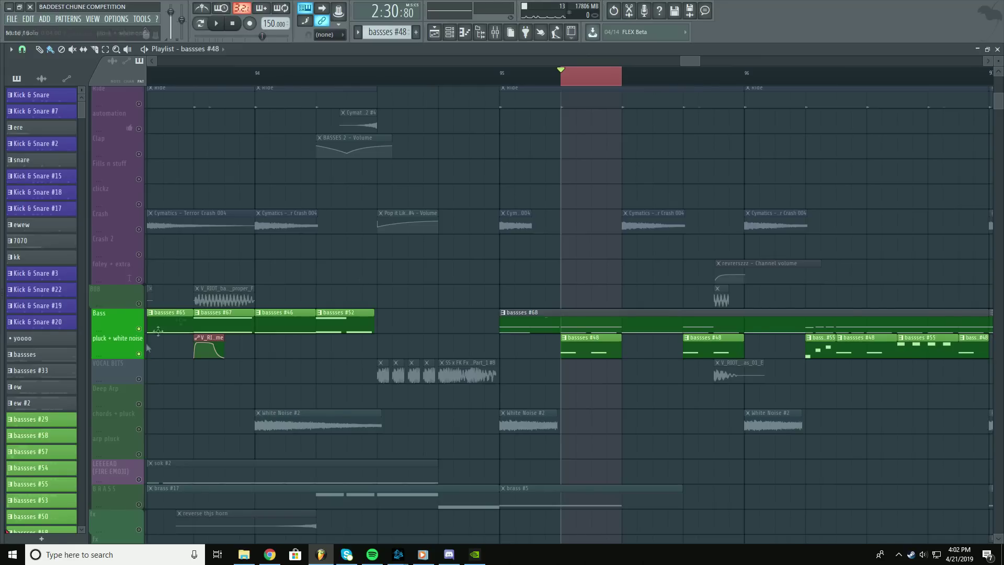
- Move the playback position to the start of bar 95 and unmute the VOCAL BITS track and the track above Bass
left_click(514, 77)
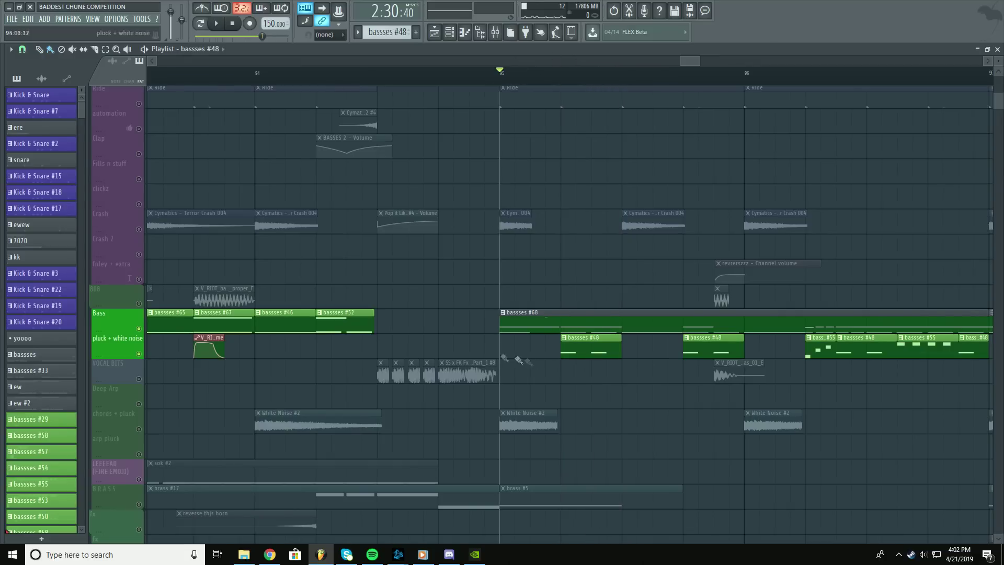
left_click_drag(466, 436, 301, 443)
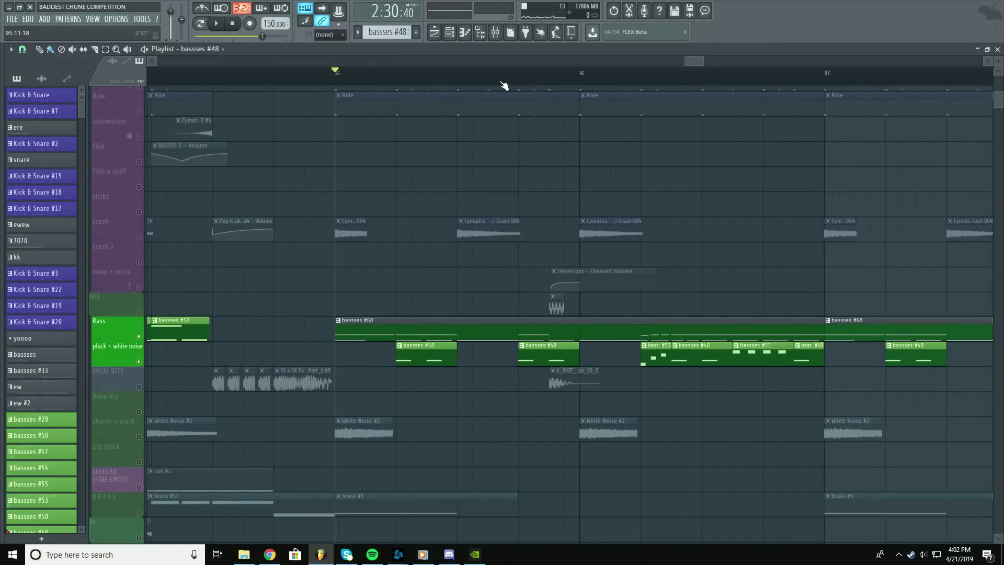
left_click(138, 311)
left_click(139, 388)
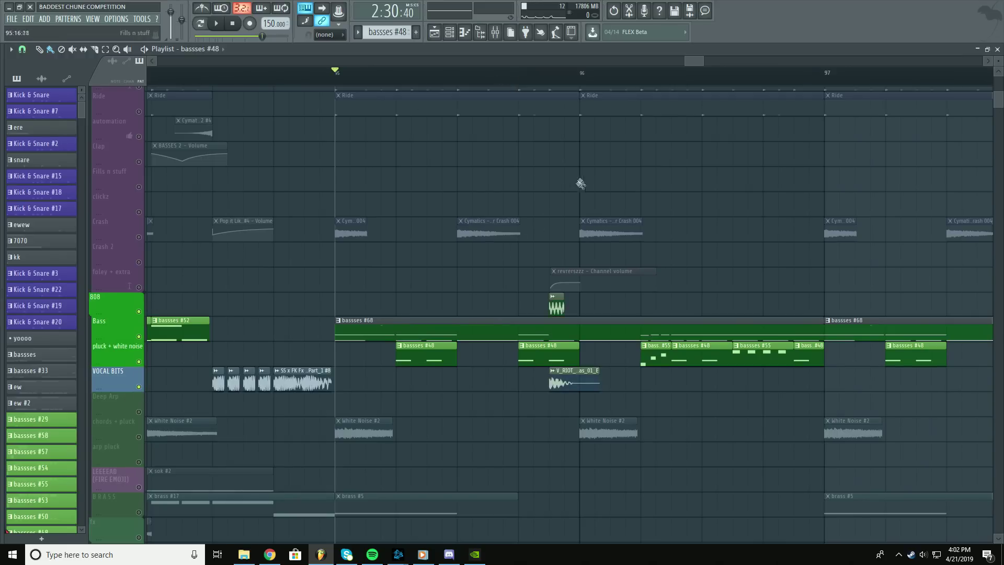
- Open the V_RIOT_bass_one_shot_proper_F sample from the 808 track and audition its waveform
double_click(555, 312)
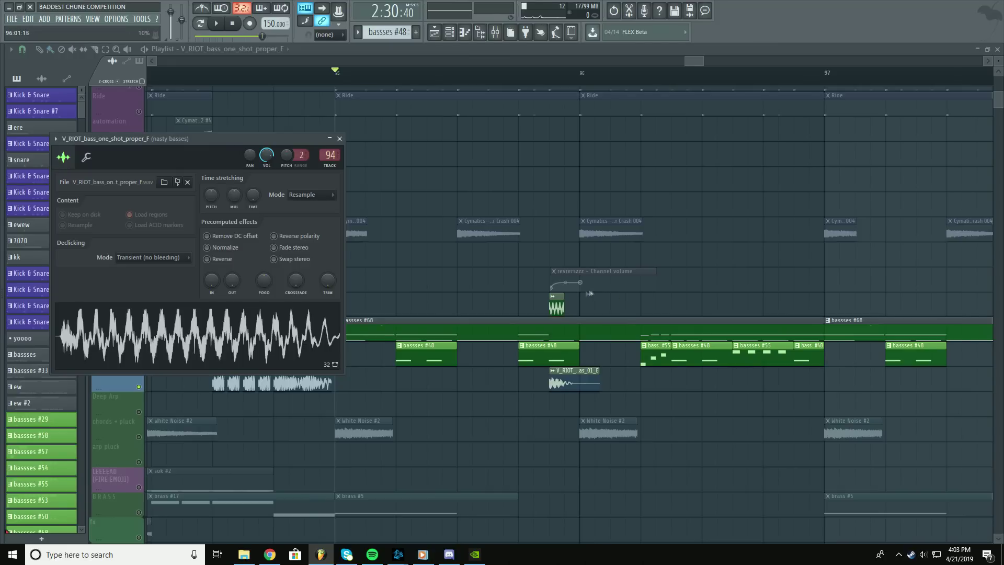
double_click(557, 307)
double_click(557, 306)
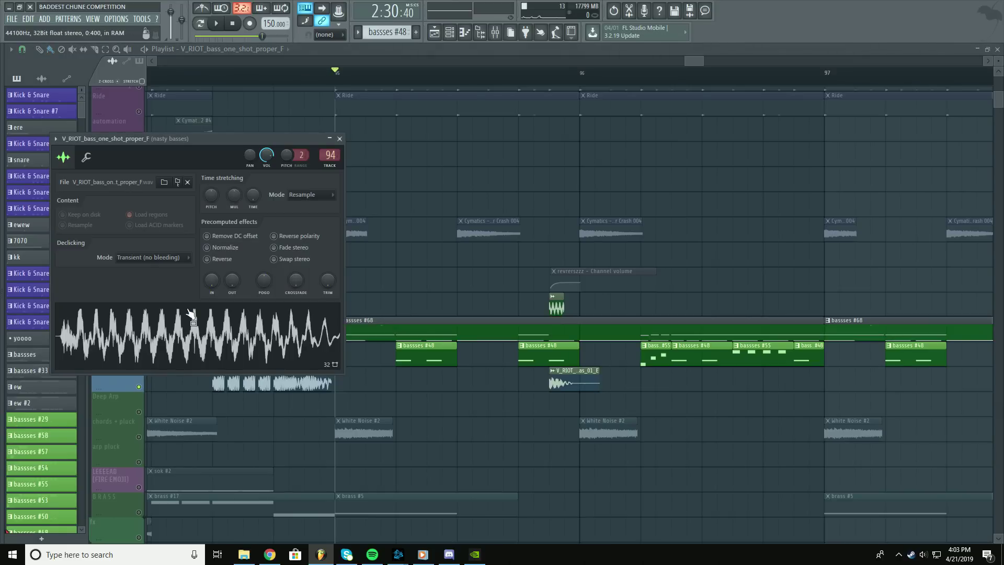
left_click(226, 342)
- Solo the 808 track, audition it from beat four of bar 95, and unmute the VOCAL BITS track
left_click(525, 77)
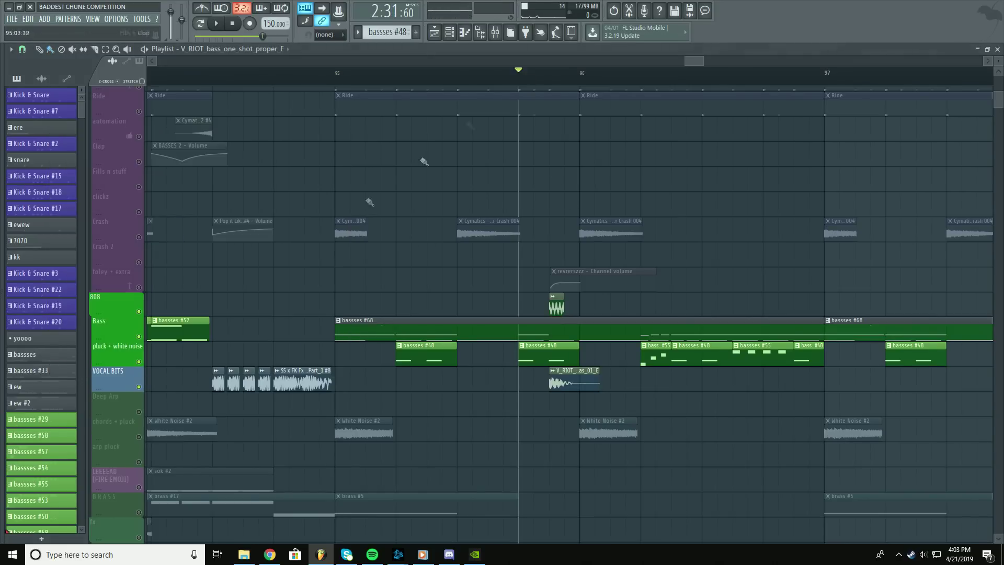
right_click(139, 312)
key("space")
key("space")
key("space")
key("space")
left_click(138, 386)
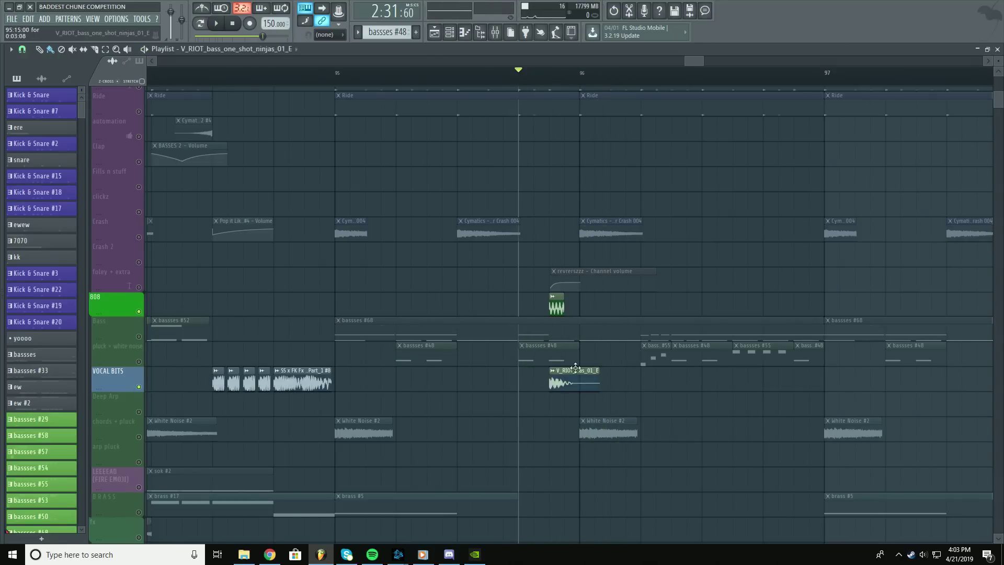
- Inspect the V_RIOT_bass_one_shot_ninjas_01_E sample on VOCAL BITS, close it, and audition it layered with the 808 track
left_click(552, 370)
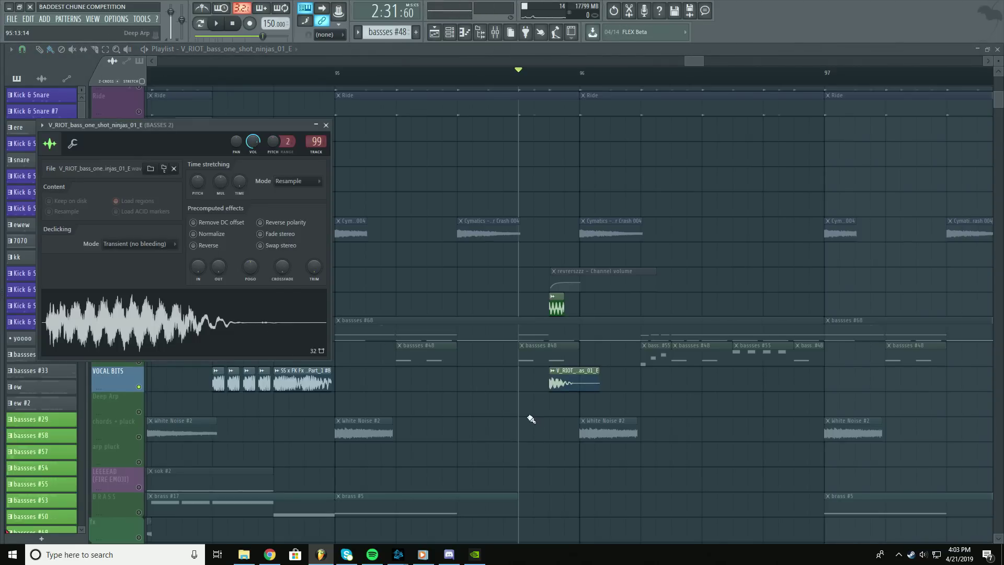
key("Escape")
key("space")
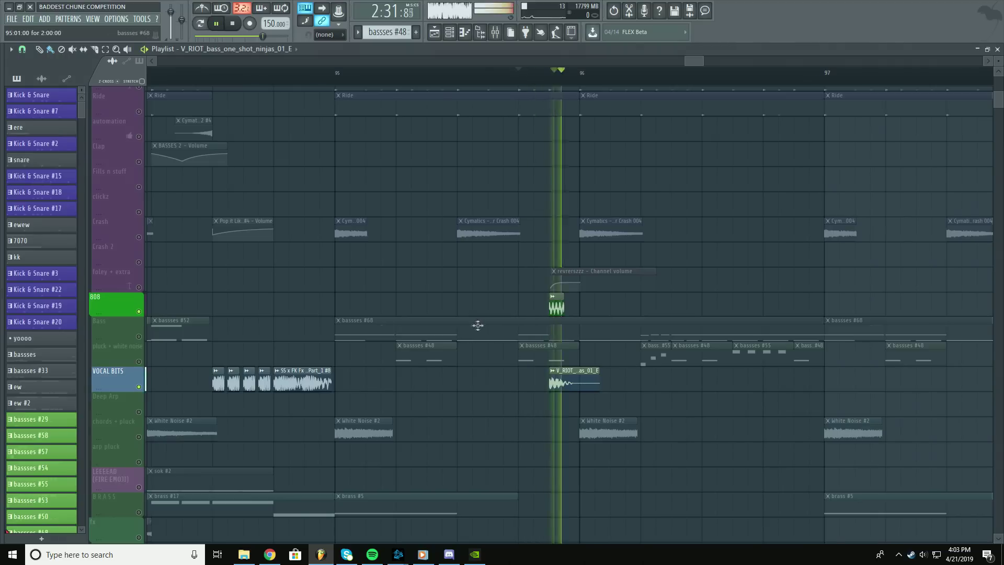
key("space")
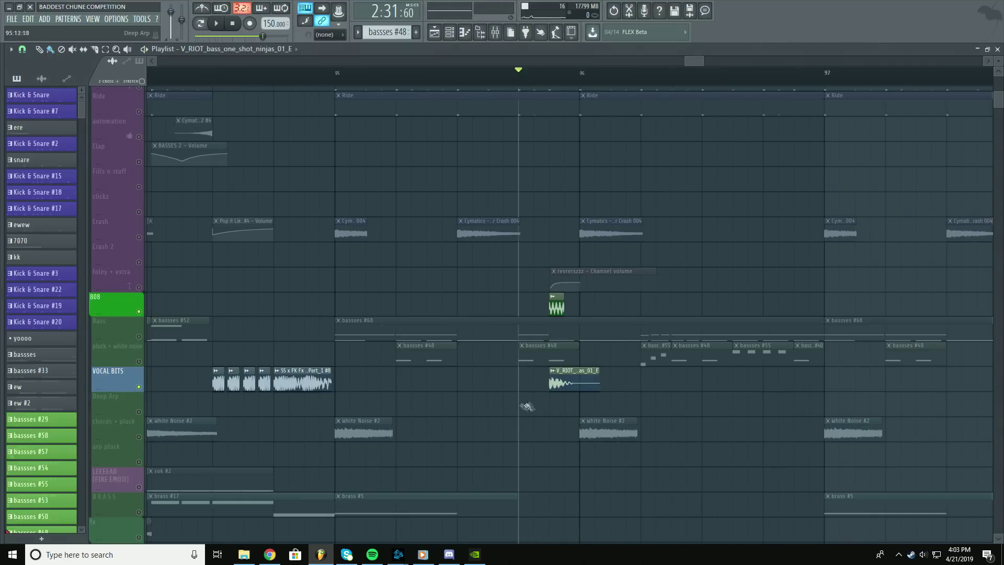
key("space")
key("space")
key("space")
key("space")
- Unmute the Bass and pluck + white noise tracks and audition the full bass layering from beat four of bar 95
left_click(139, 336)
left_click(139, 361)
key("space")
key("space")
key("space")
key("space")
key("space")
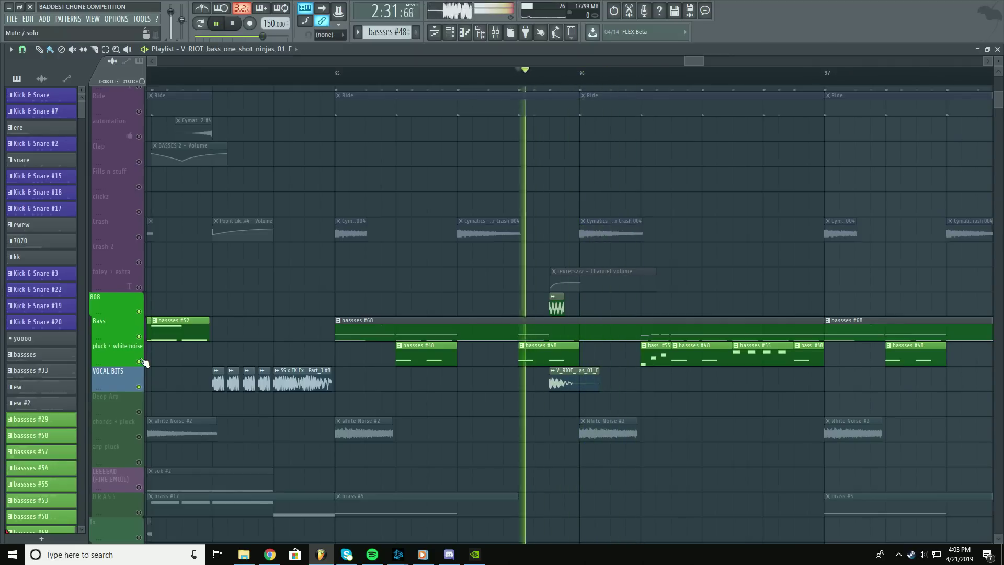
key("space")
- Compare the same passage with the Bass and pluck + white noise tracks muted and unmuted
left_click(140, 361)
key("space")
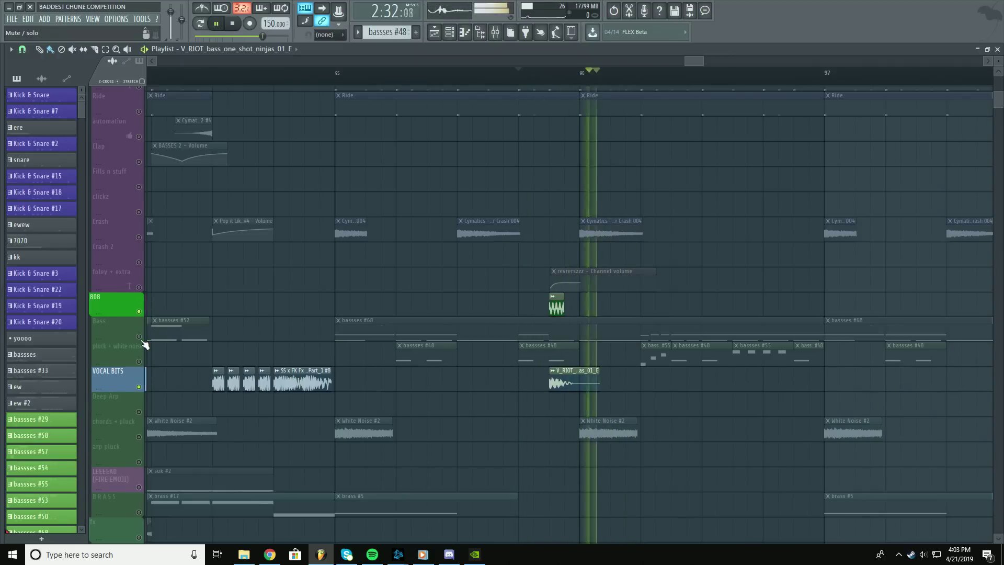
key("space")
key("space")
left_click(139, 361)
key("space")
key("space")
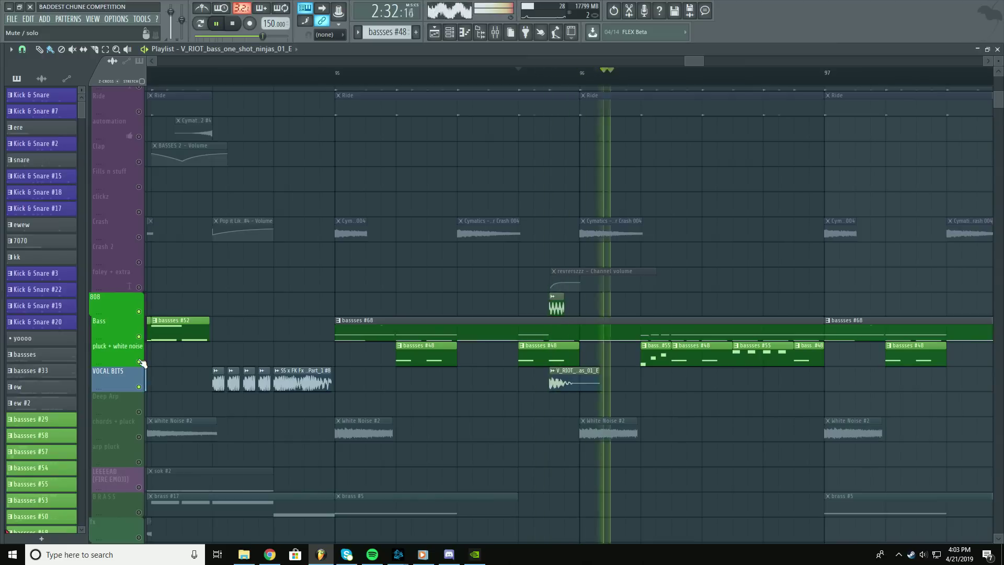
key("space")
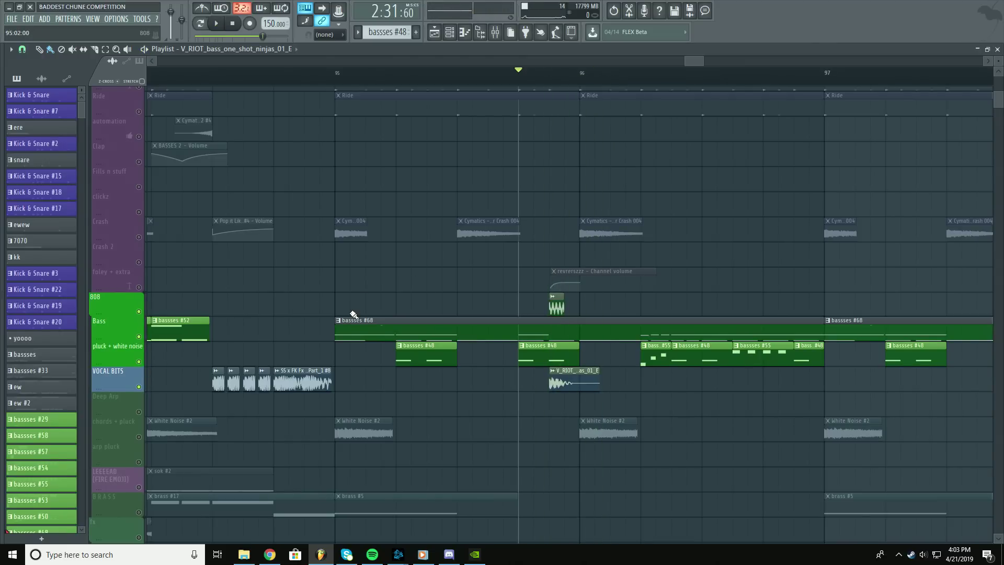
- Move the playback position to bar 100 and inspect the channels of the bassses #56 pattern on the Bass track
left_click_drag(616, 413, 416, 203)
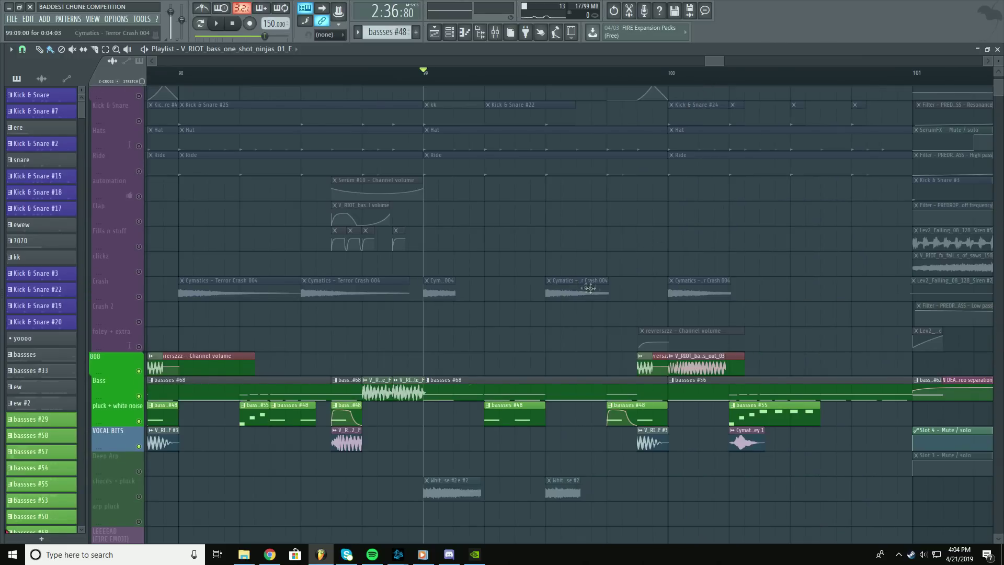
left_click(671, 74)
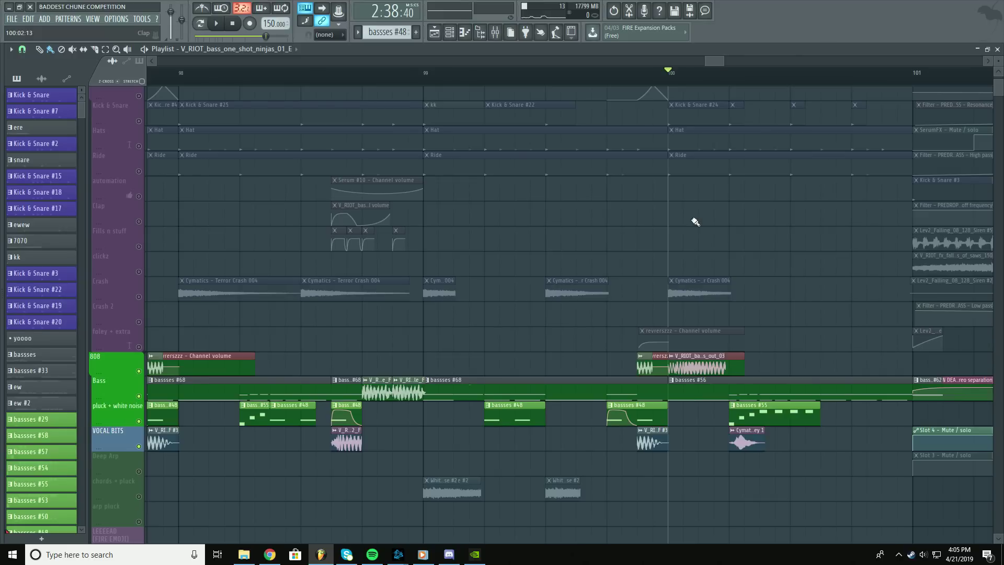
double_click(709, 392)
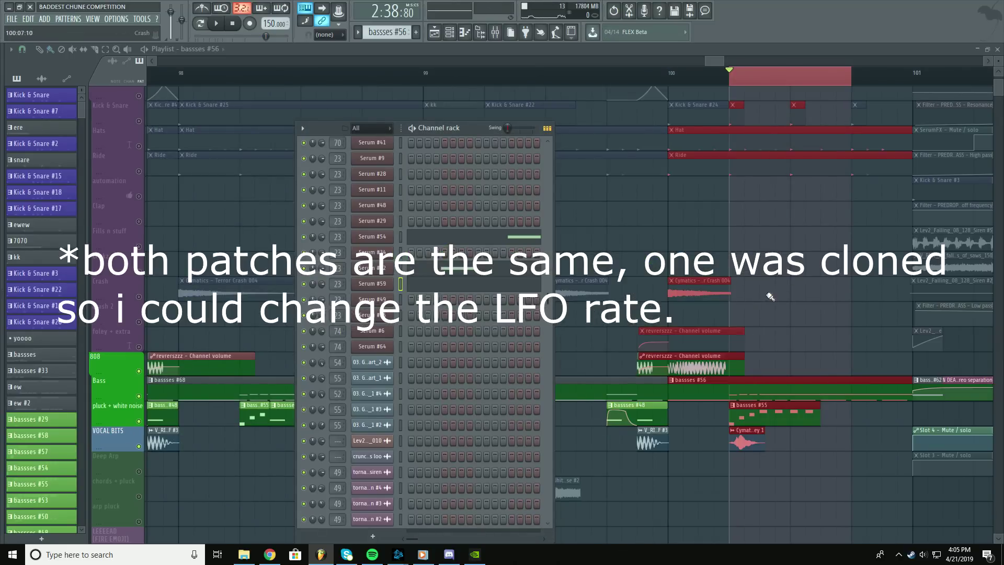
right_click(793, 265)
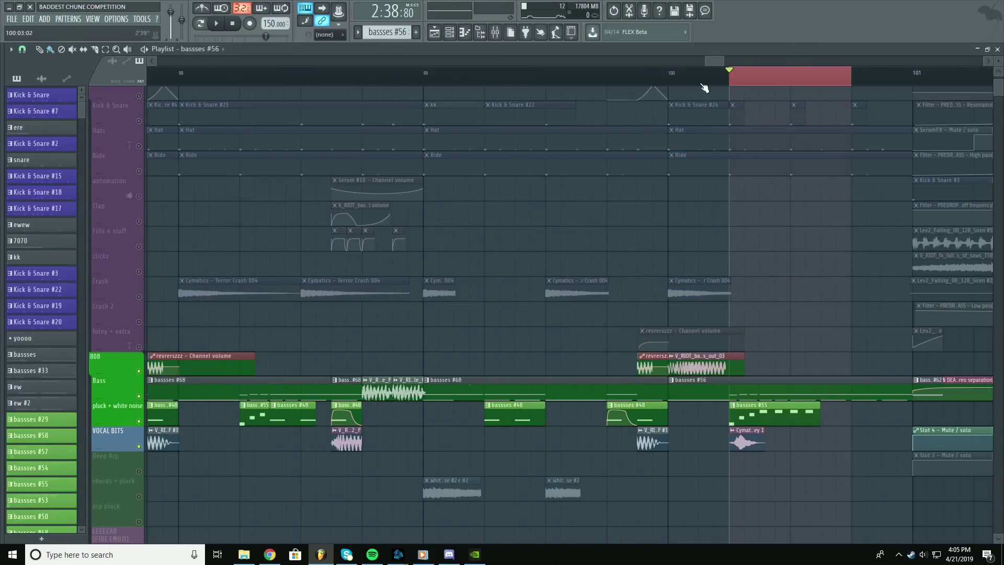
- Clear the time selection, solo the Bass track, and audition it from beat two of bar 100
left_click(730, 72)
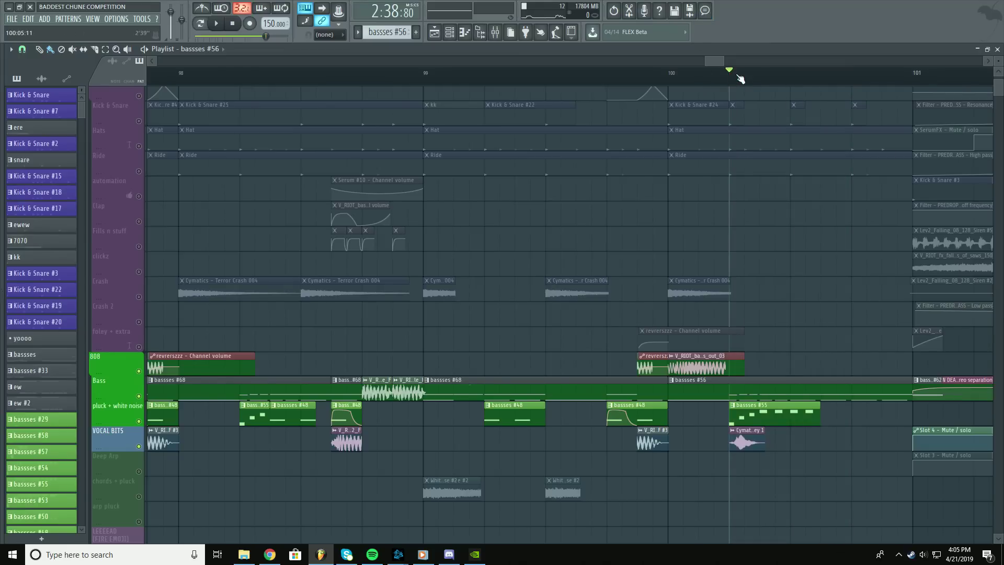
right_click(139, 395)
key("space")
key("space")
- Audition the end of bassses #56 from beat four of bar 100 and clear the selection
scroll(625, 86, "down", 5)
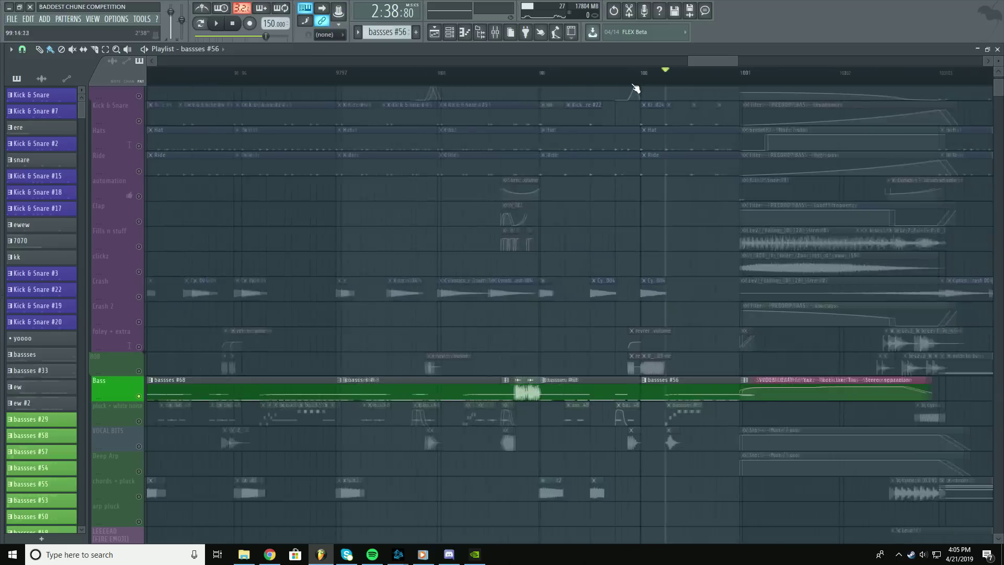
left_click(689, 75)
left_click(674, 75)
key("space")
key("space")
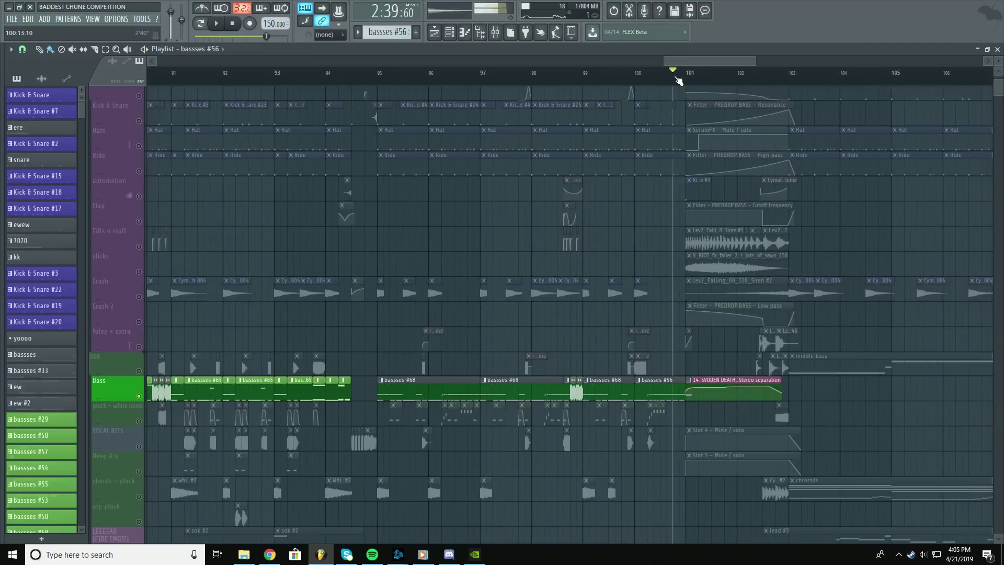
left_click_drag(675, 77, 685, 78)
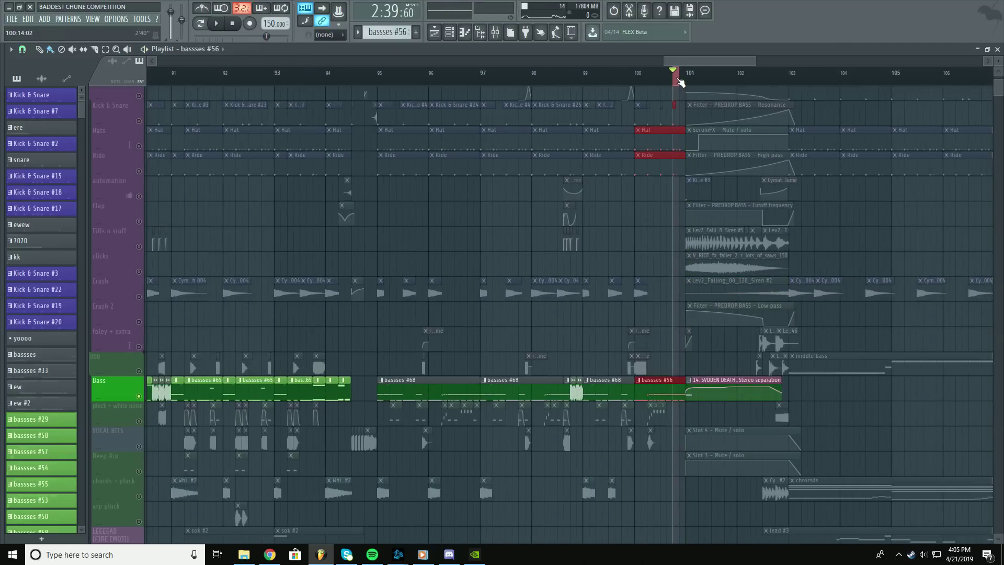
key("space")
key("space")
key("ctrl+d")
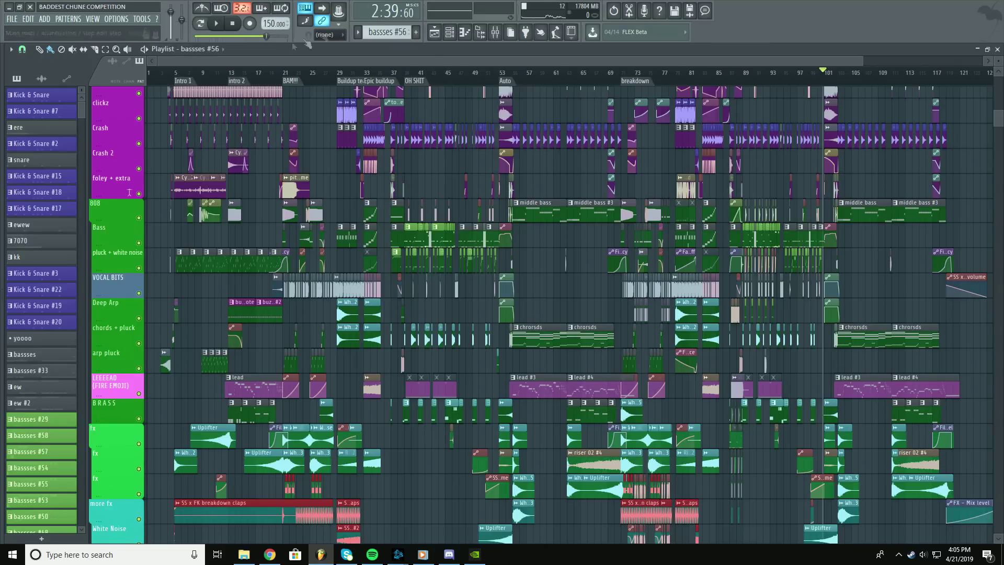
- Go to the first buildup and place the playback position at the Buildup tease marker on bar 29
scroll(598, 74, "up", 3)
left_click_drag(527, 130, 683, 158)
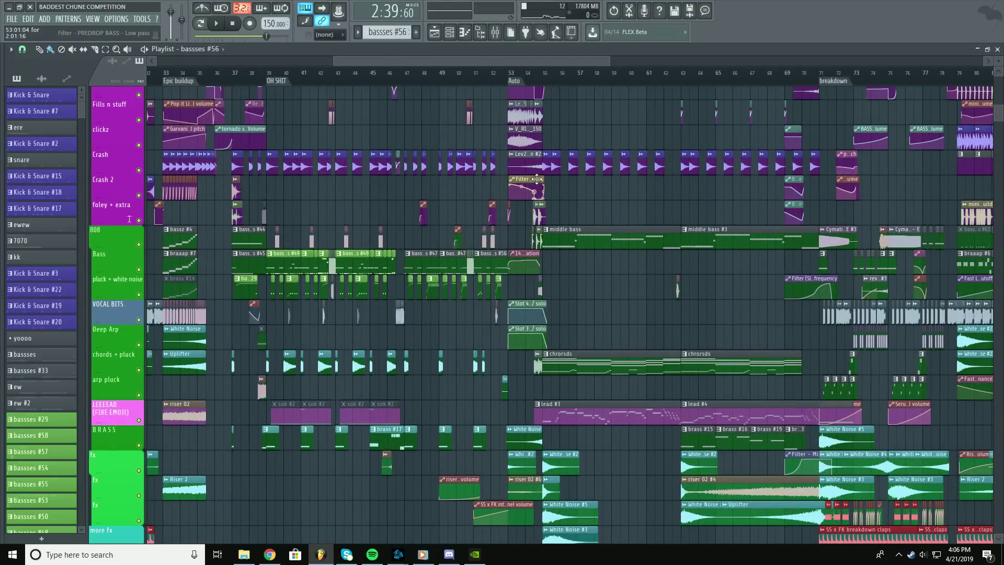
left_click_drag(587, 277, 617, 300)
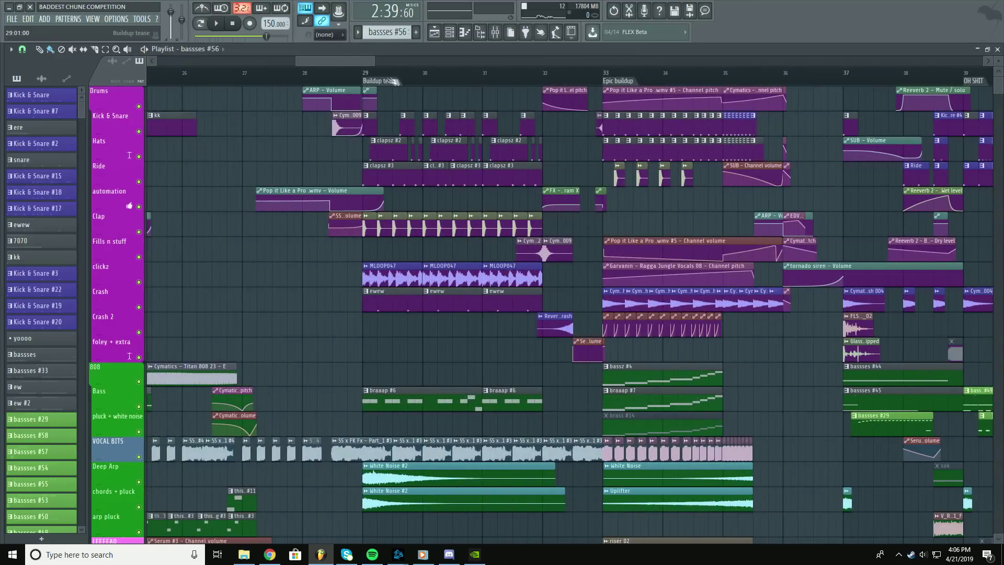
left_click(359, 74)
left_click(364, 73)
left_click_drag(364, 73, 608, 74)
double_click(628, 79)
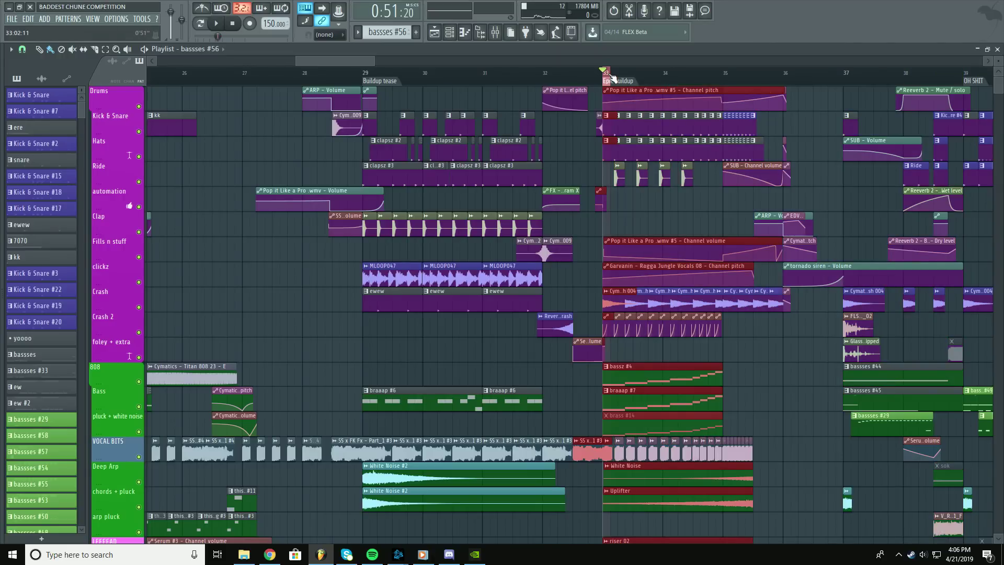
left_click(609, 76)
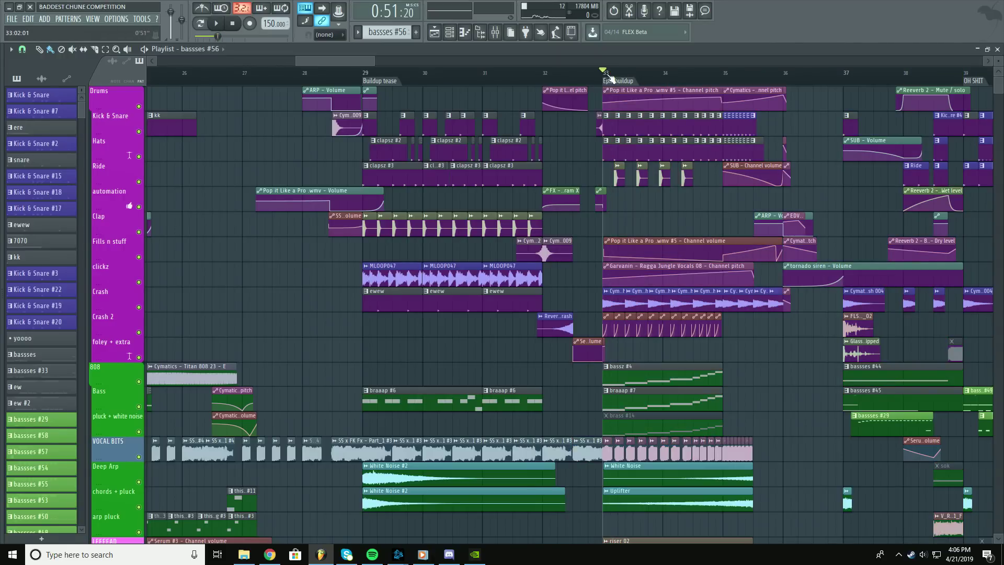
left_click_drag(614, 78, 371, 184)
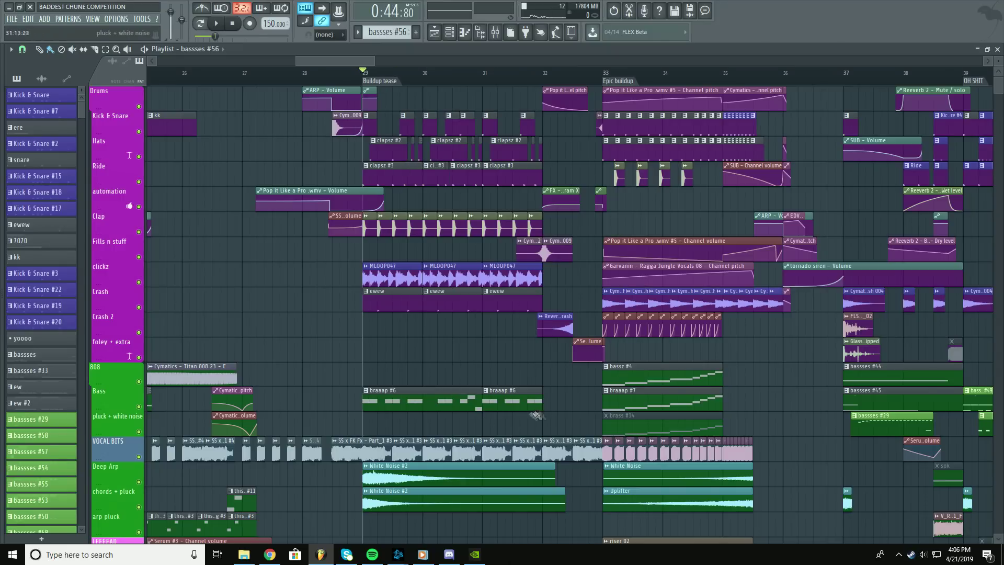
- Audition the Buildup tease with all tracks and with Bass soloed, and pick the braaap #6 pattern
key("space")
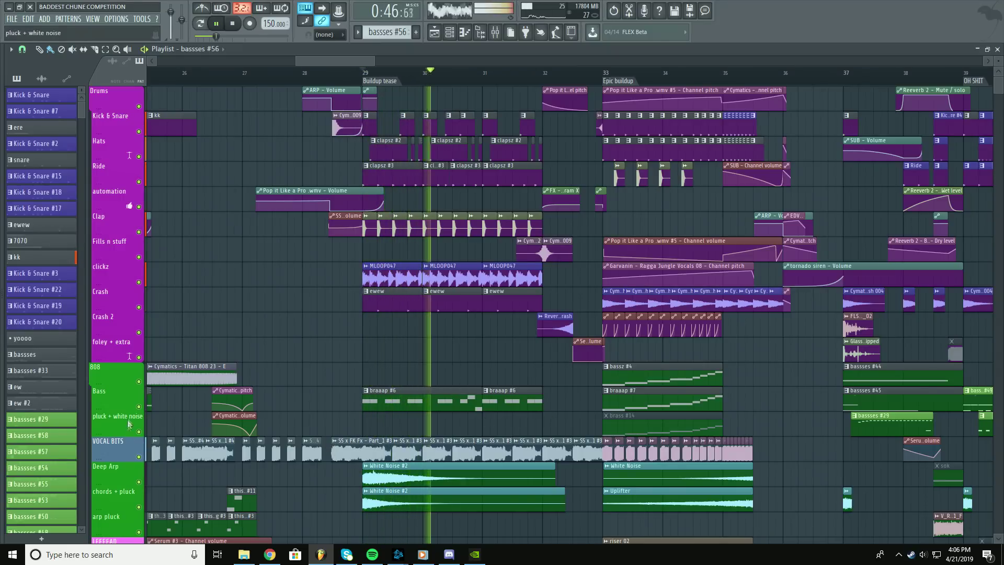
key("space")
right_click(140, 406)
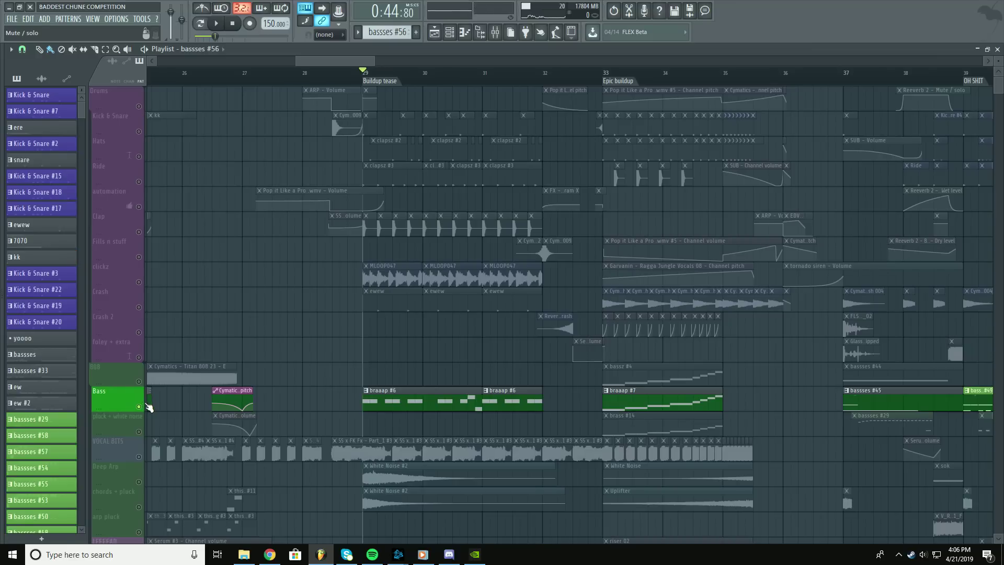
key("space")
scroll(146, 407, "down", 3)
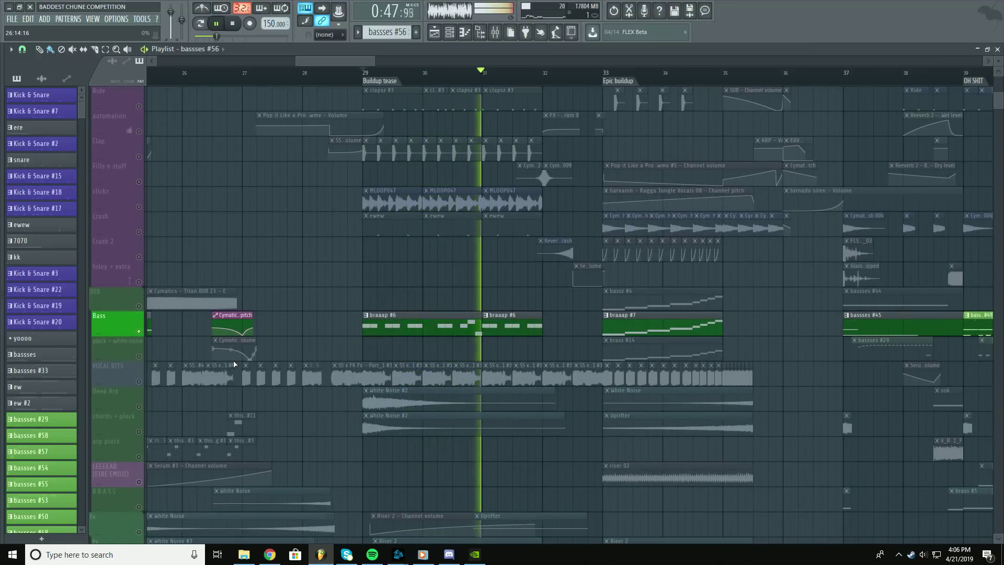
left_click(434, 332)
- Move playback to the Epic buildup at bar 33, switch the solo to the 808 track, and audition bassz #4
left_click(596, 71)
key("space")
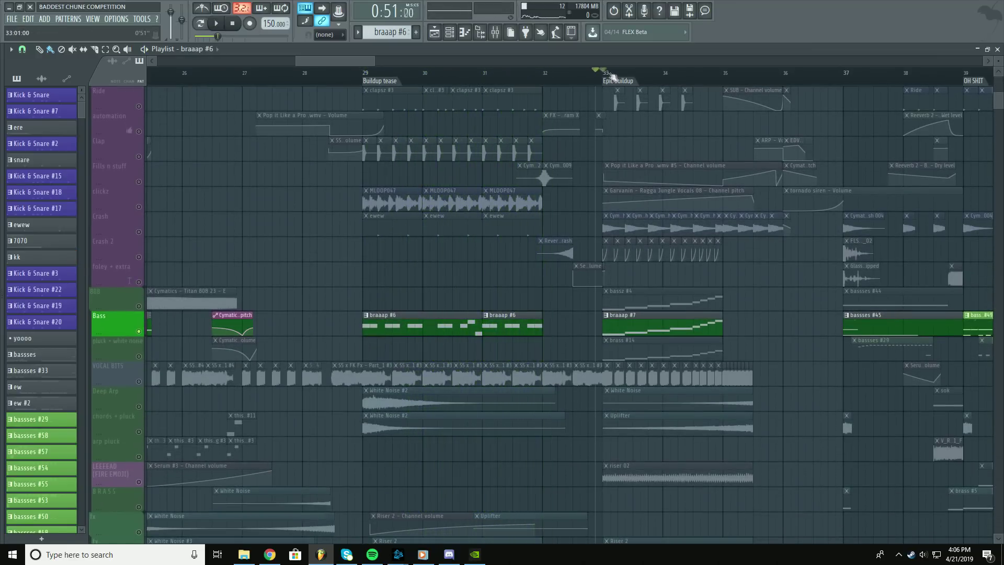
left_click(602, 74)
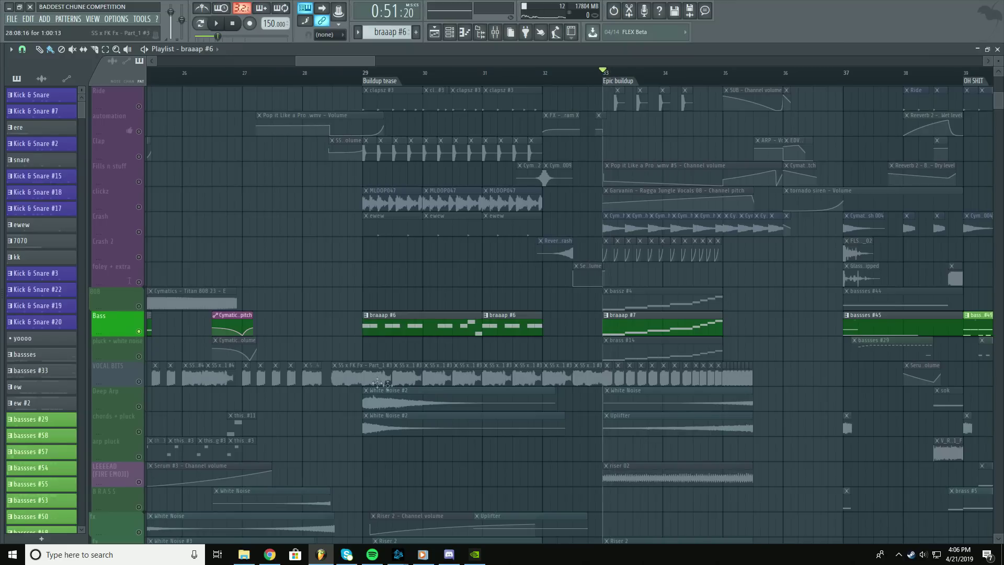
left_click(131, 308)
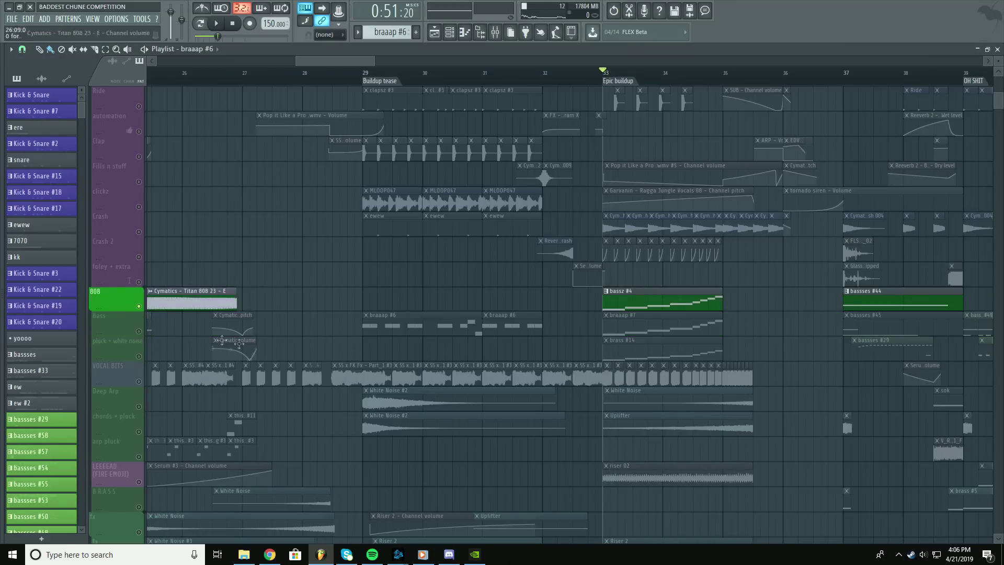
key("space")
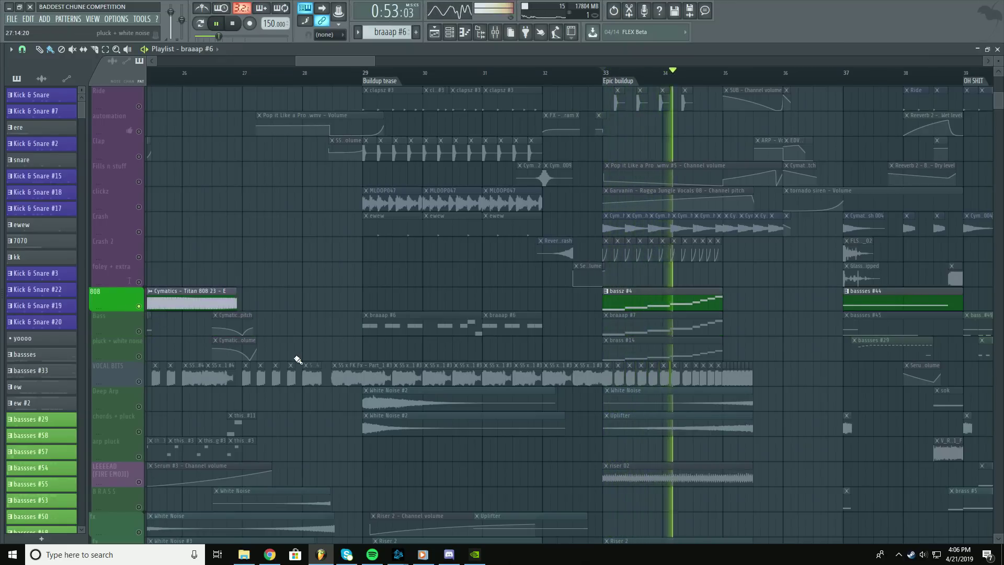
key("space")
- Unmute the Bass track beside the 808 track, audition the layered Epic buildup basses, and adjust the track mute and solo states
left_click(146, 332, "ctrl")
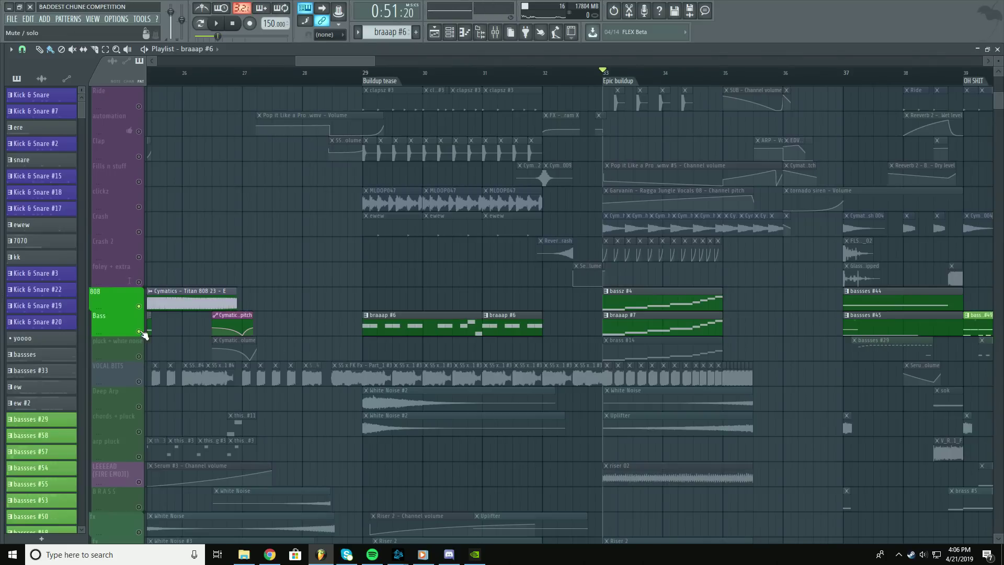
key("space")
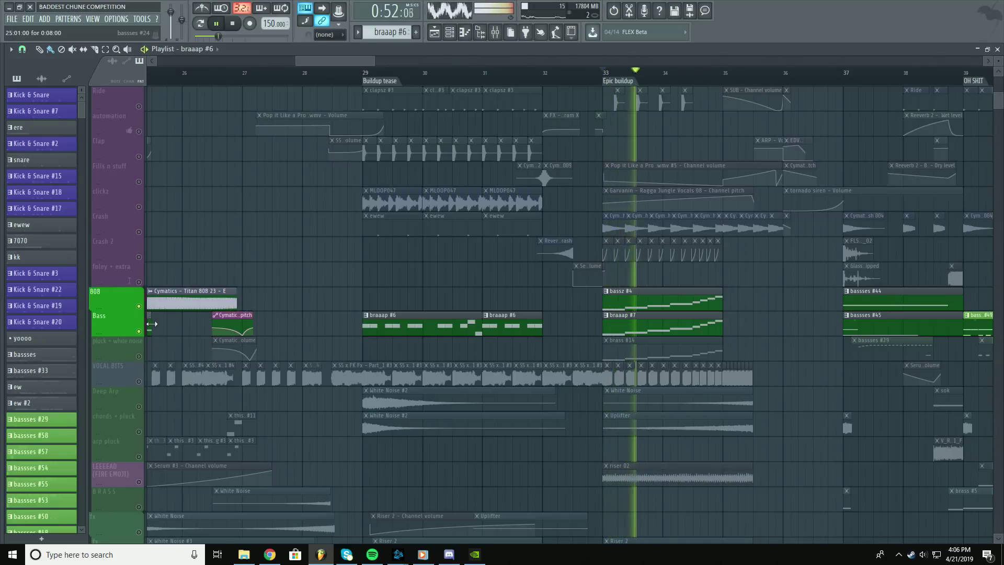
left_click(140, 356)
key("space")
right_click(141, 332)
left_click(142, 307)
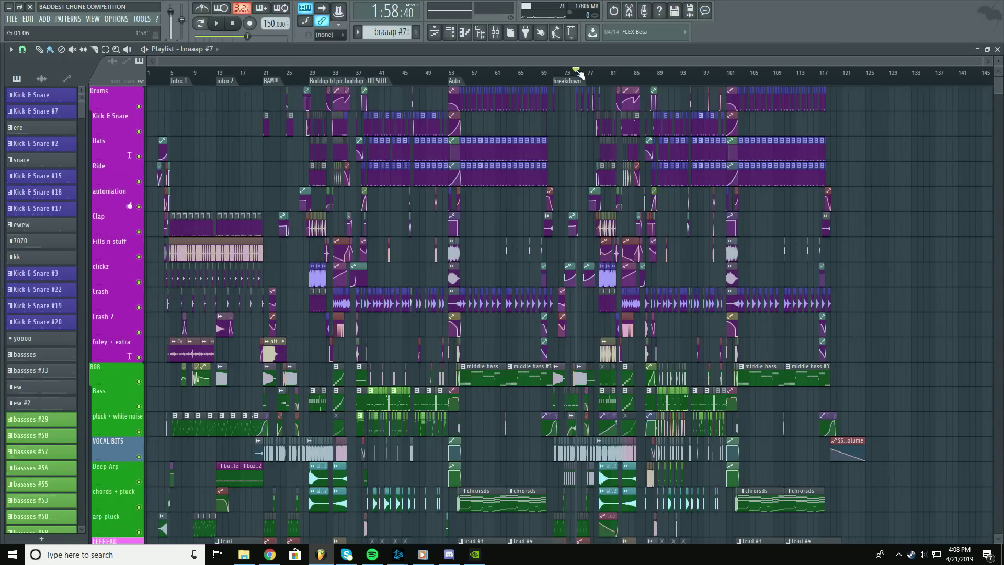
- Move the playback position to the second epic buildup at bar 83 and audition its layered tracks
left_click(596, 77)
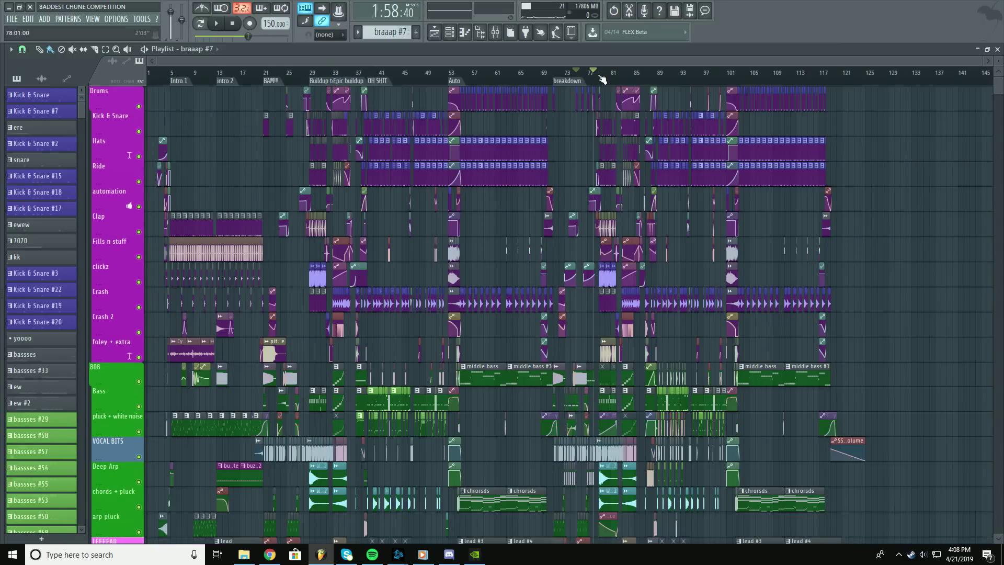
left_click(625, 72)
scroll(626, 72, "up", 5)
scroll(626, 75, "up", 5)
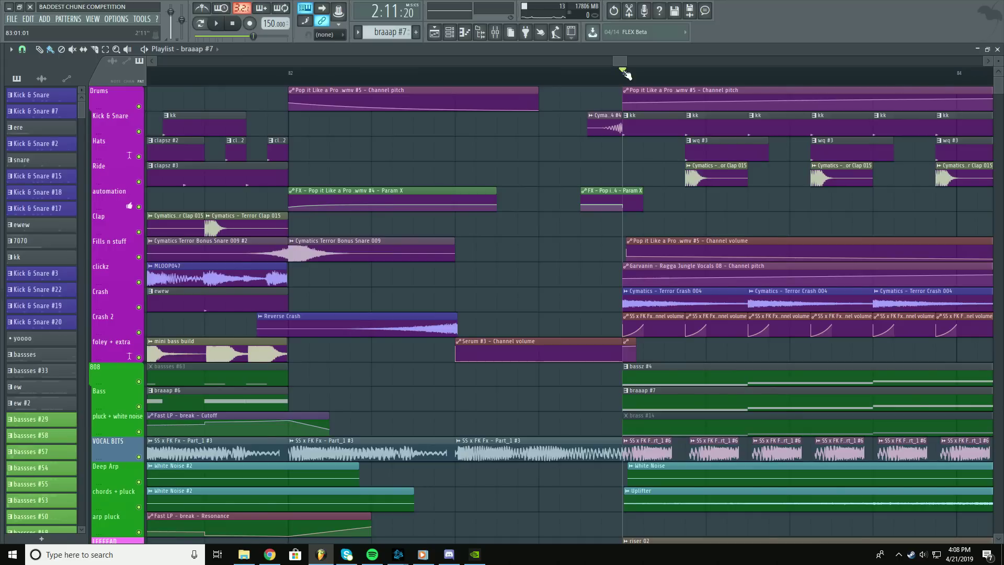
key("space")
scroll(627, 75, "down", 6)
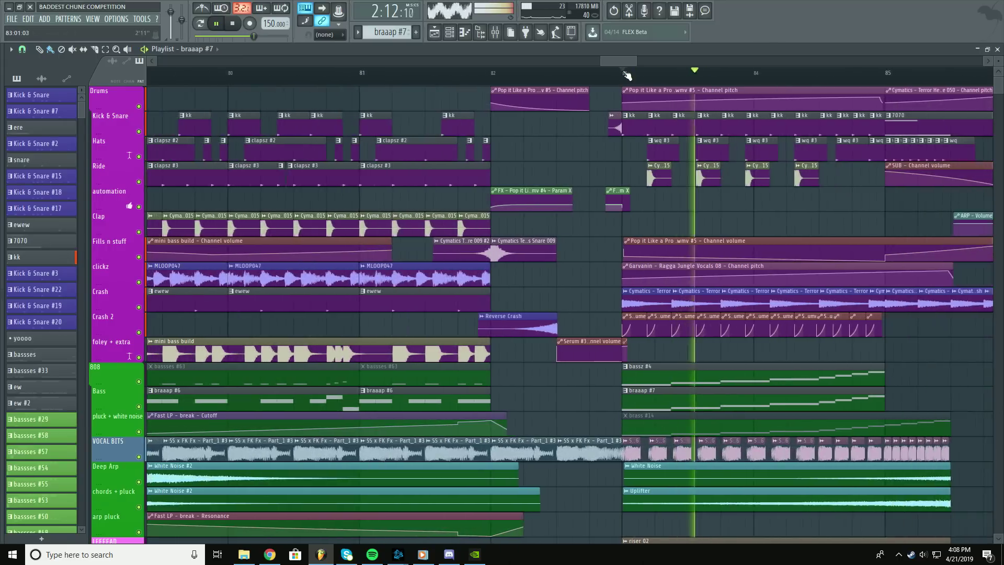
left_click_drag(563, 267, 476, 204)
key("space")
- Examine the arrangement's track layers, from the intros and fx tracks through the middle section between the Auto and breakdown markers
scroll(587, 84, "down", 8)
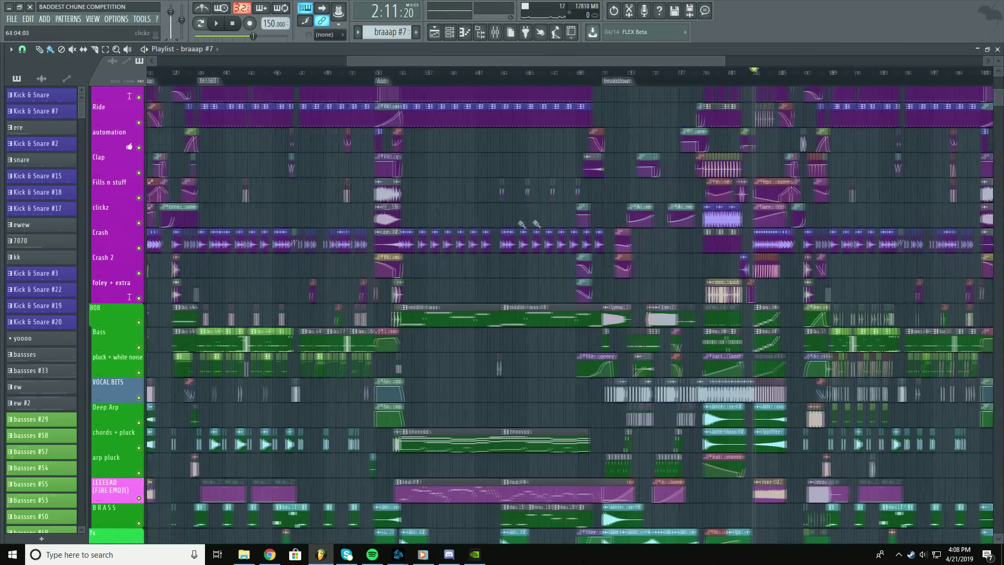
left_click_drag(522, 223, 460, 275)
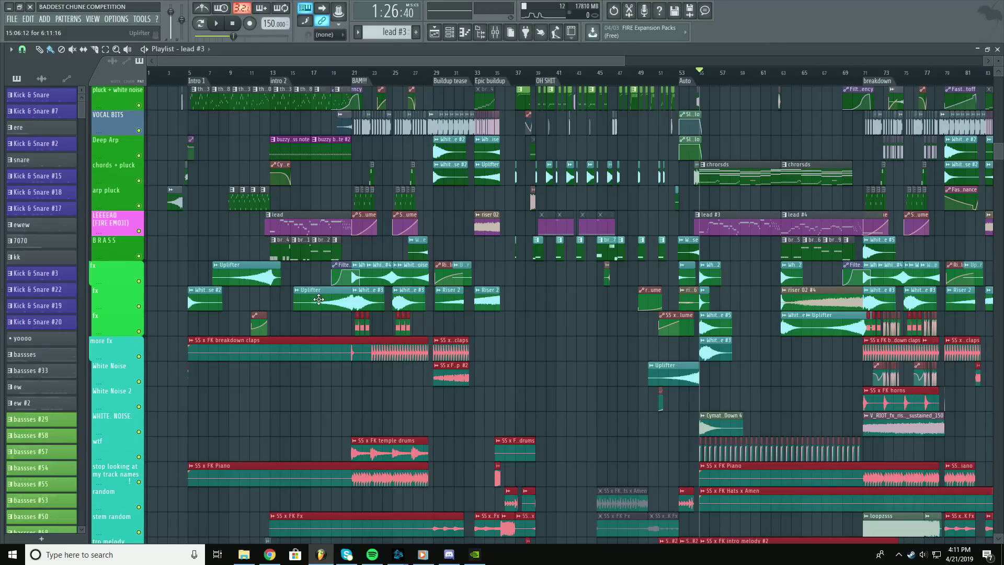
scroll(236, 291, "up", 6)
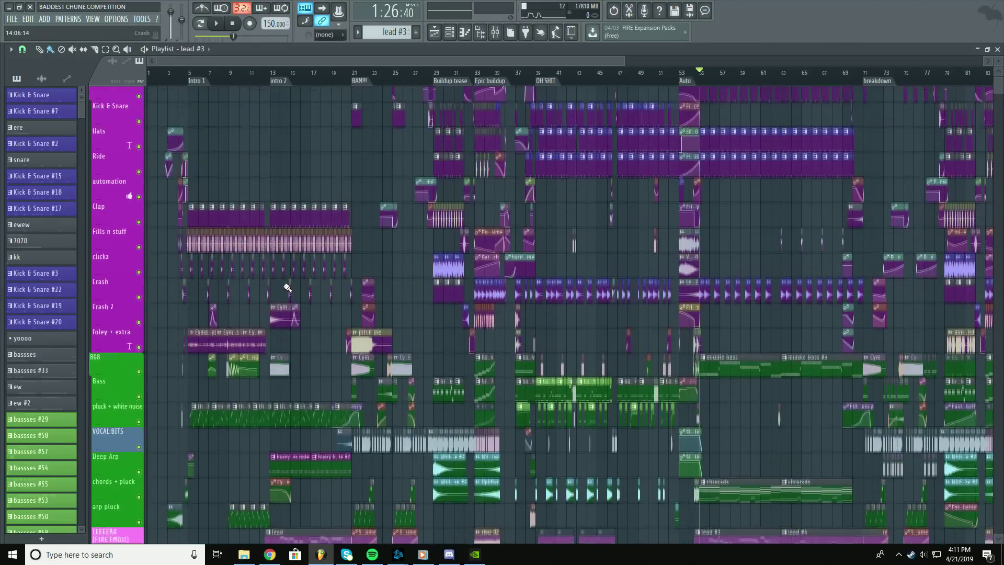
scroll(245, 77, "up", 4)
scroll(244, 77, "up", 3)
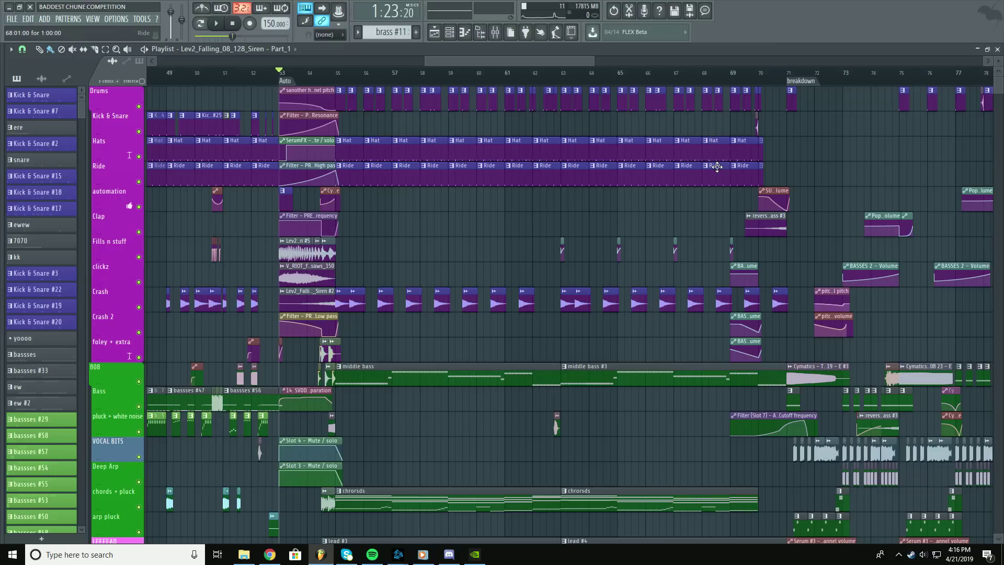
scroll(746, 84, "up", 4)
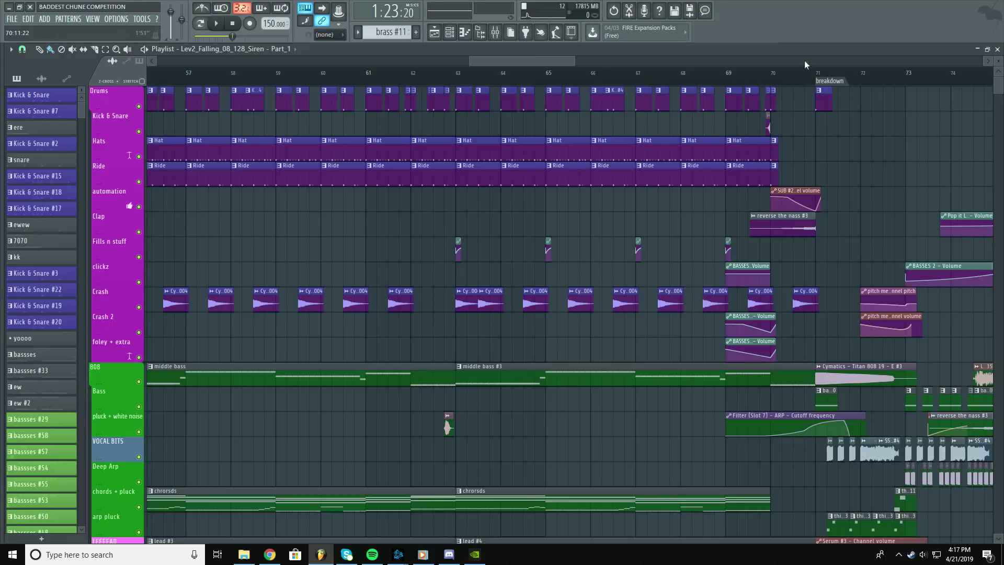
scroll(808, 76, "down", 6)
left_click_drag(750, 215, 622, 219)
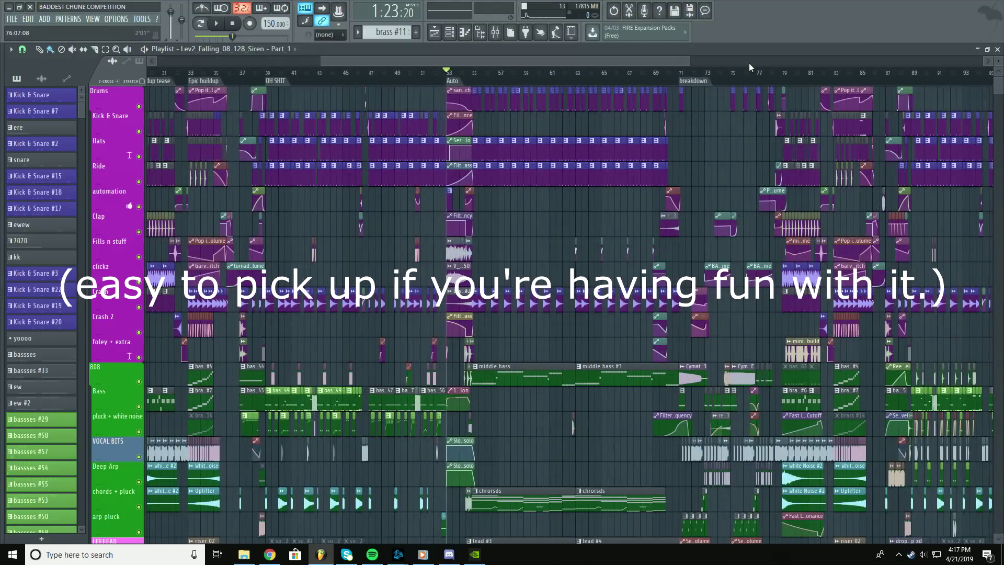
left_click_drag(848, 156, 650, 225)
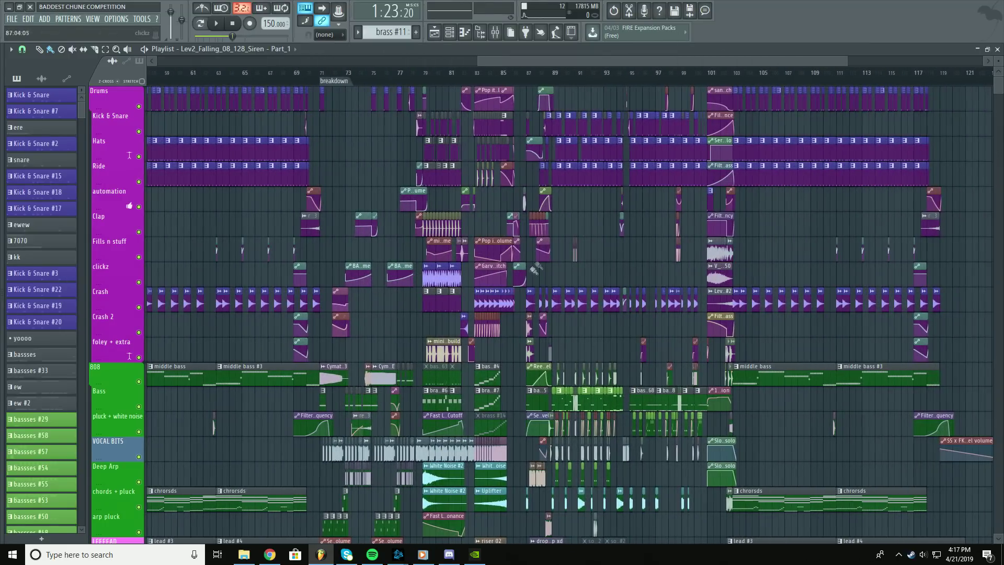
- Examine the second drop's tracks between bars 87 and 101, place the playback position in bar 94, and review the whole arrangement
scroll(762, 172, "up", 4)
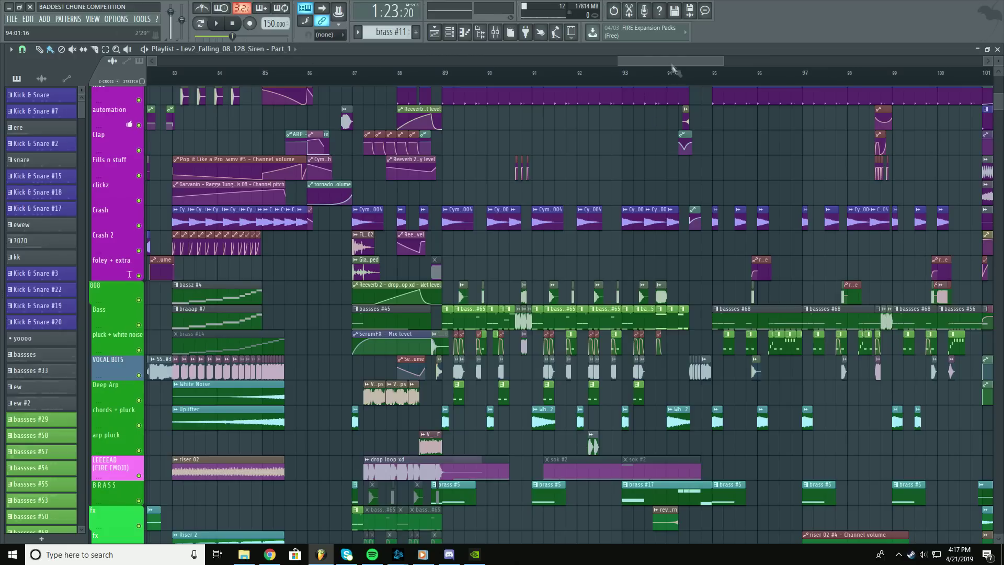
scroll(672, 79, "up", 3)
scroll(706, 89, "up", 6)
scroll(706, 89, "down", 6)
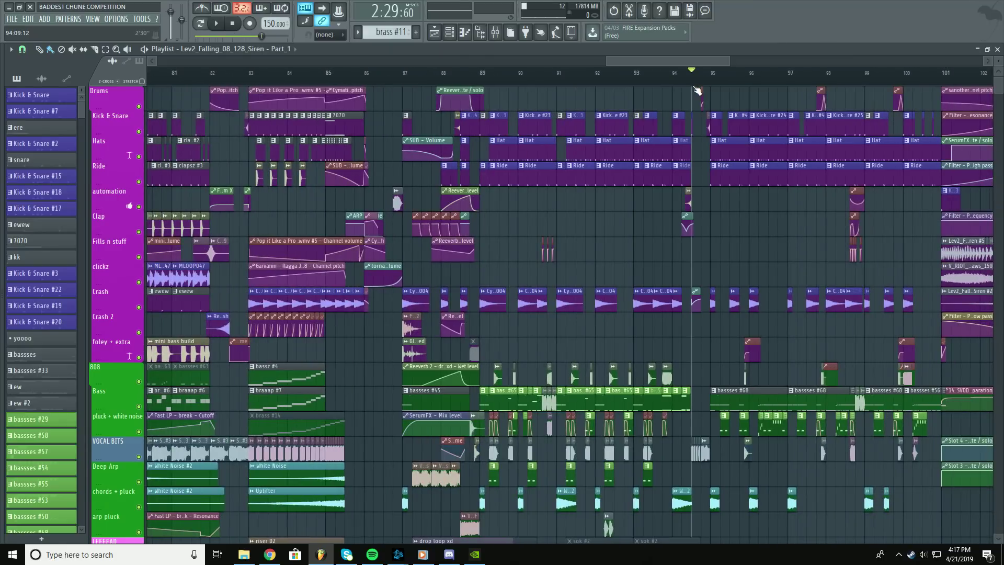
scroll(697, 91, "down", 5)
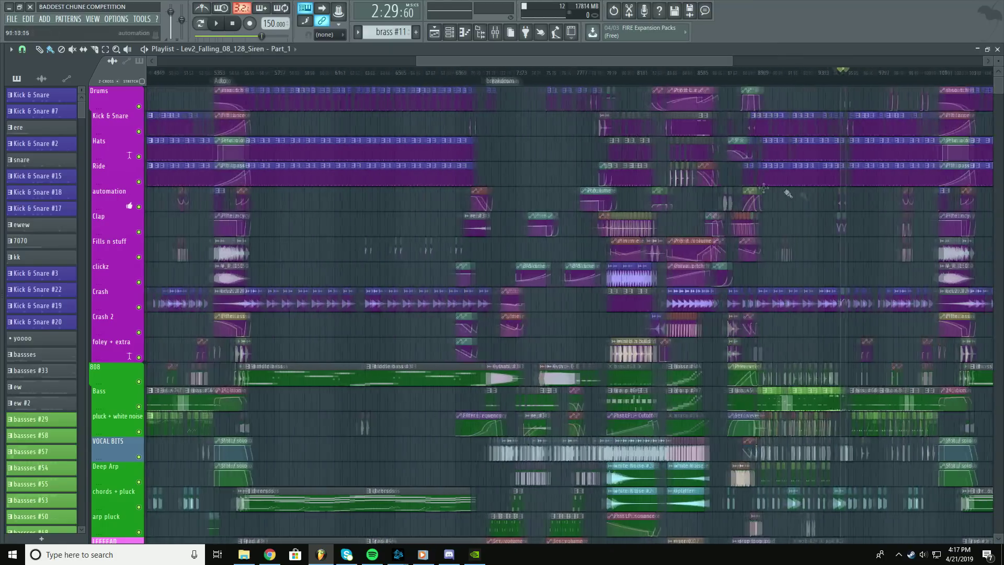
scroll(623, 99, "left", 5)
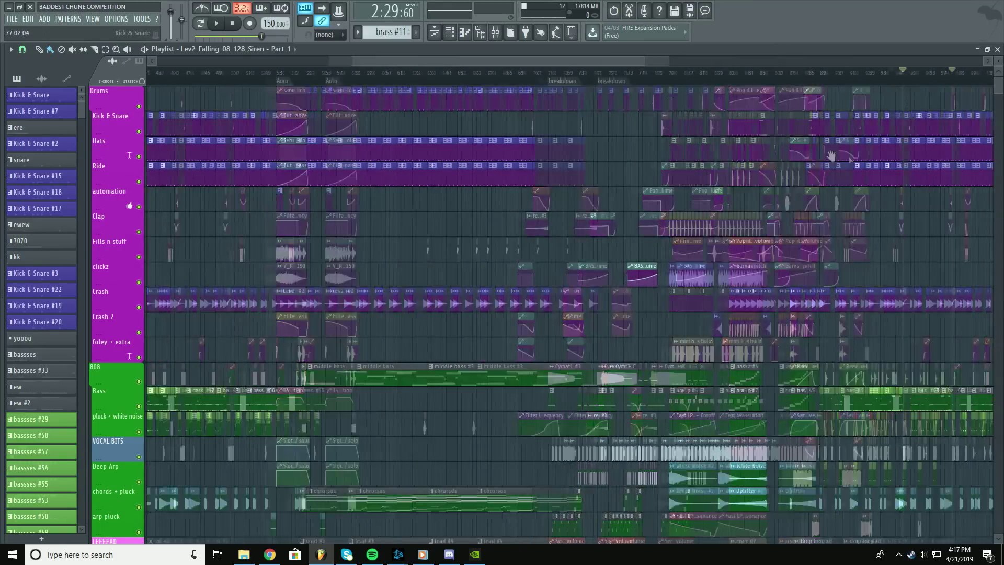
scroll(541, 145, "down", 5)
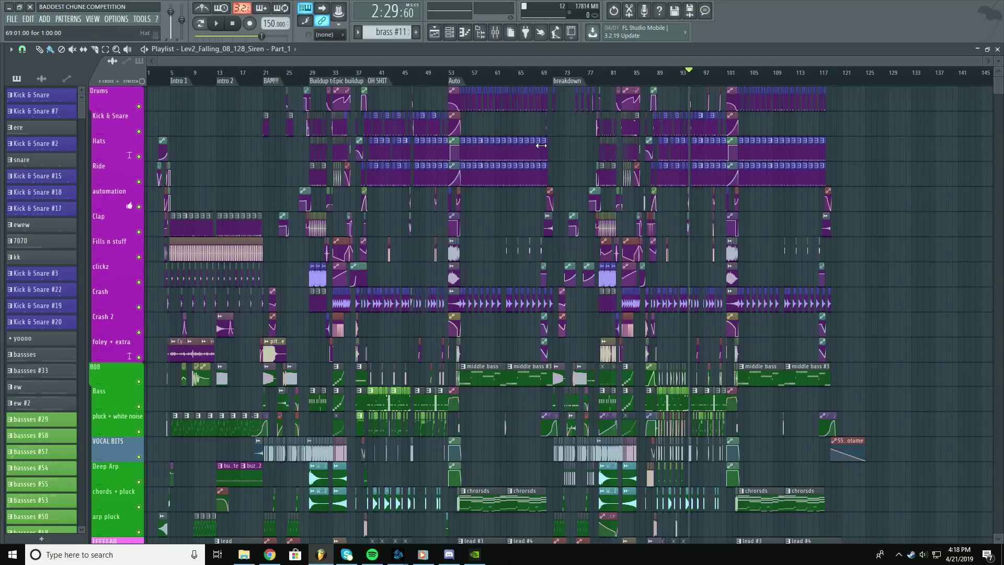